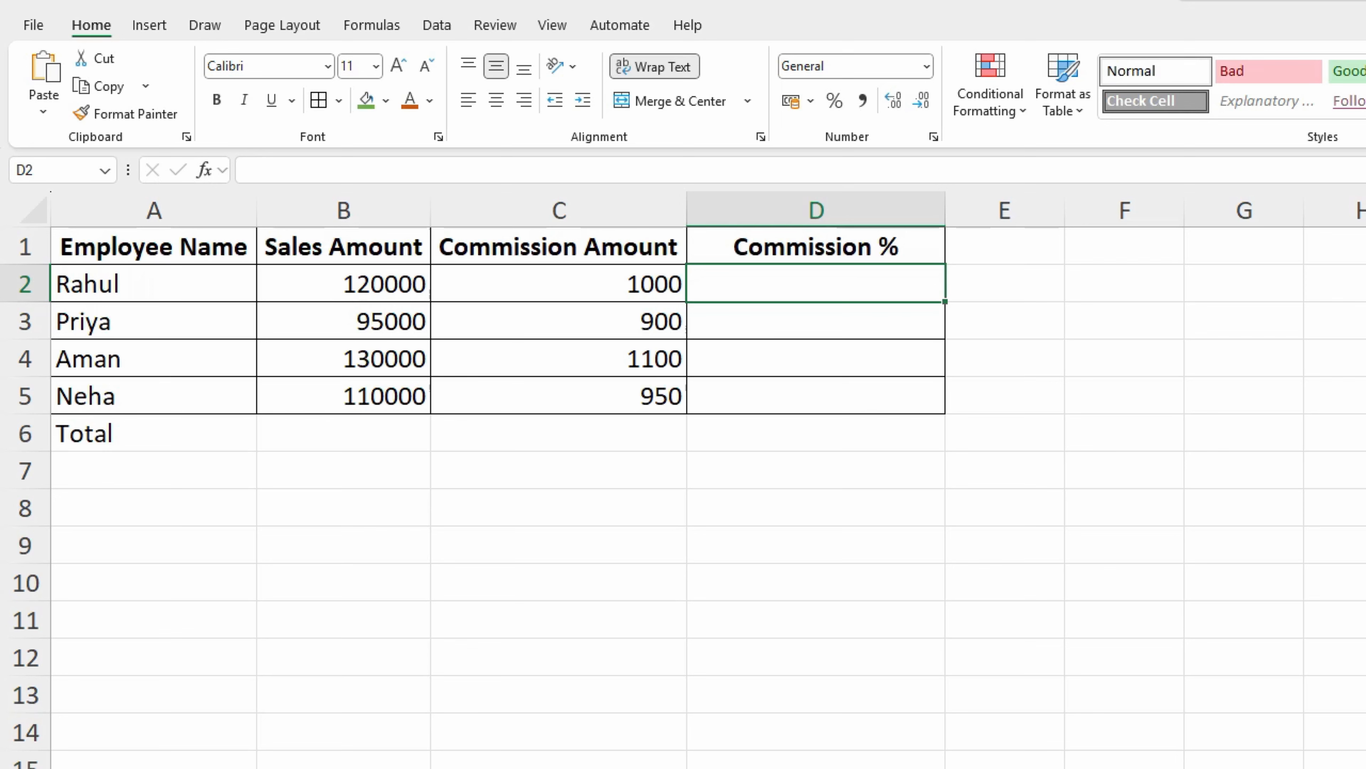
left_click_drag(177, 284, 192, 382)
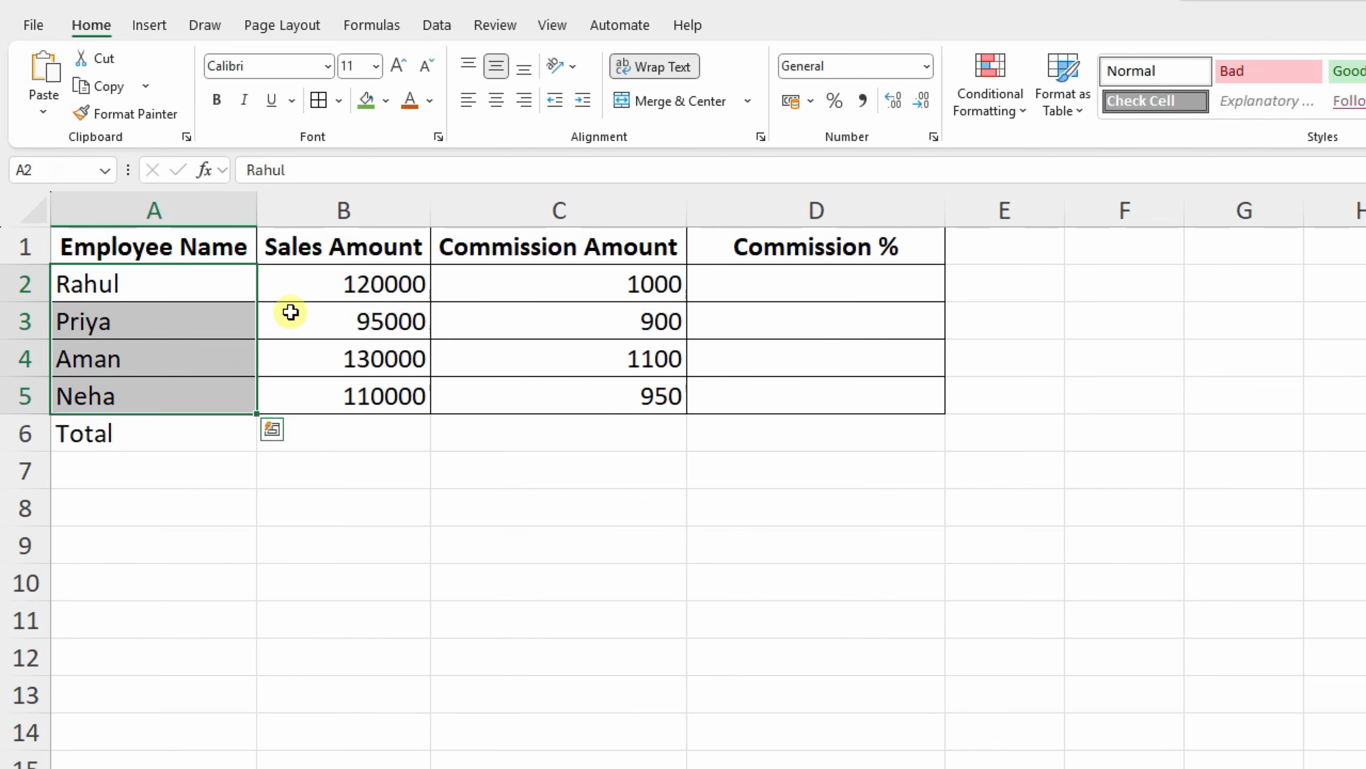
left_click_drag(312, 292, 333, 391)
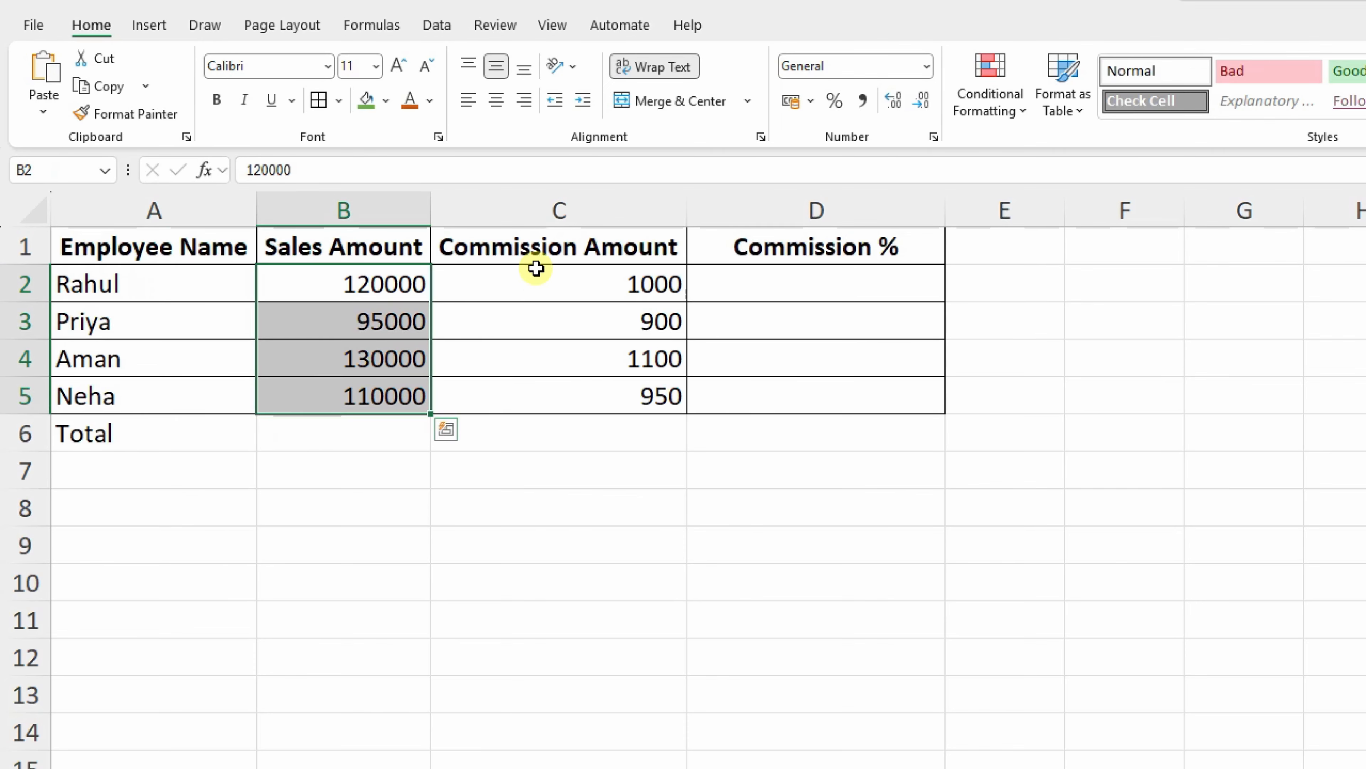
left_click_drag(525, 284, 531, 384)
left_click(511, 353)
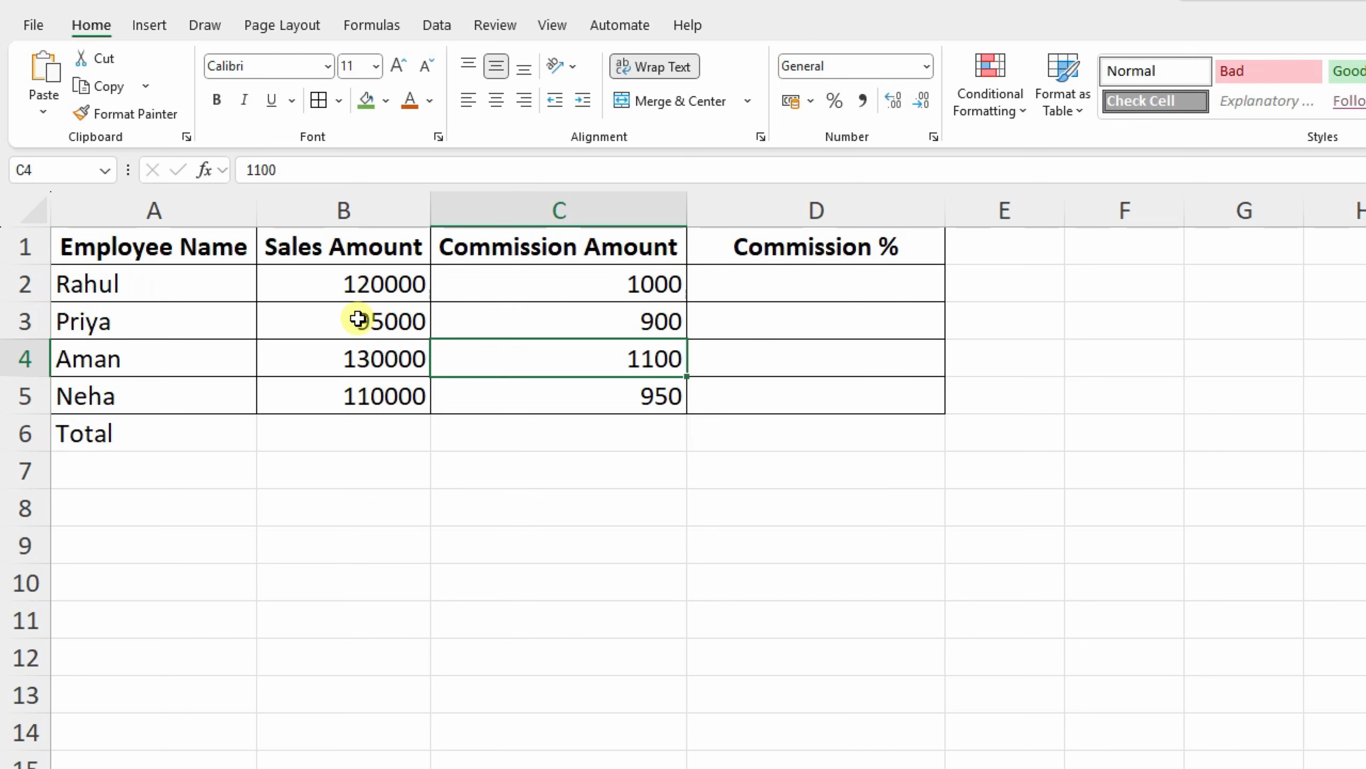
Apply the Currency number format to the Sales Amount values in B2:B5.
left_click_drag(366, 285, 366, 384)
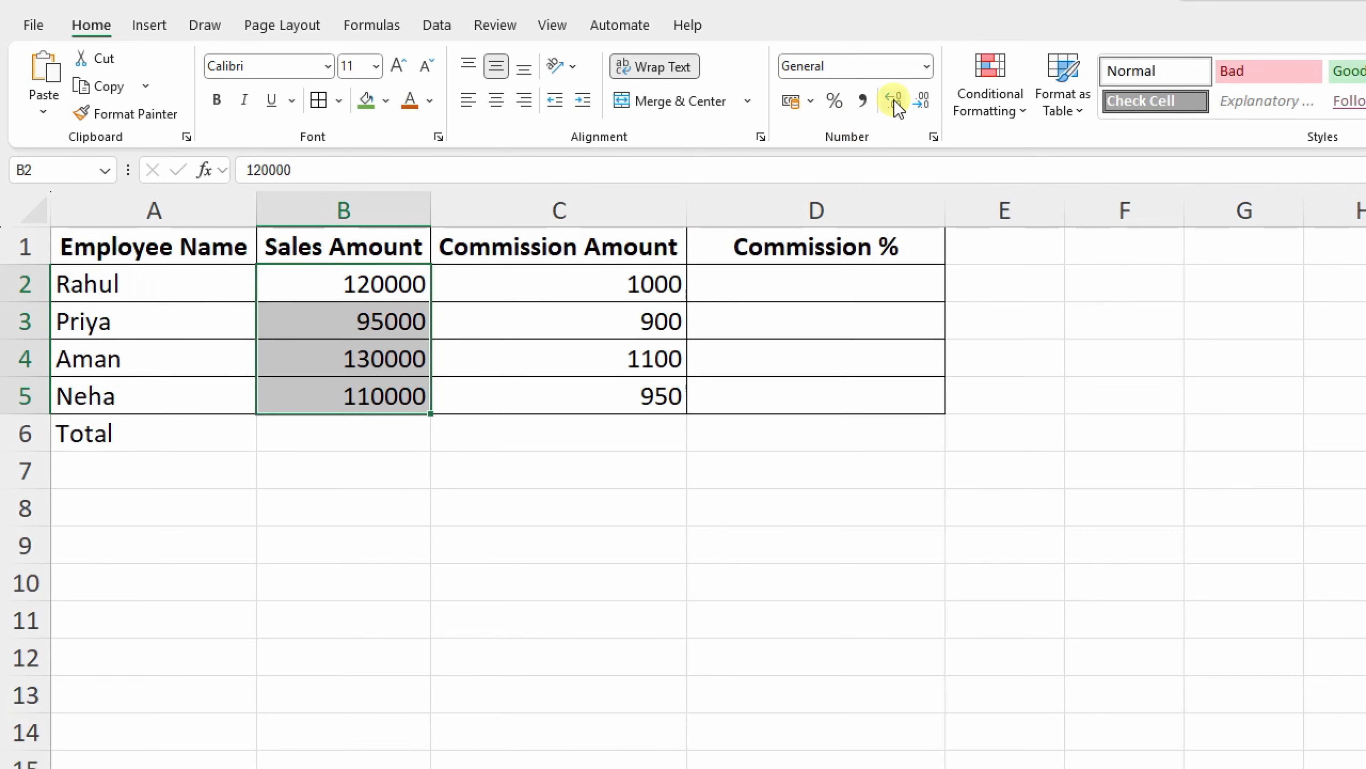
left_click(926, 66)
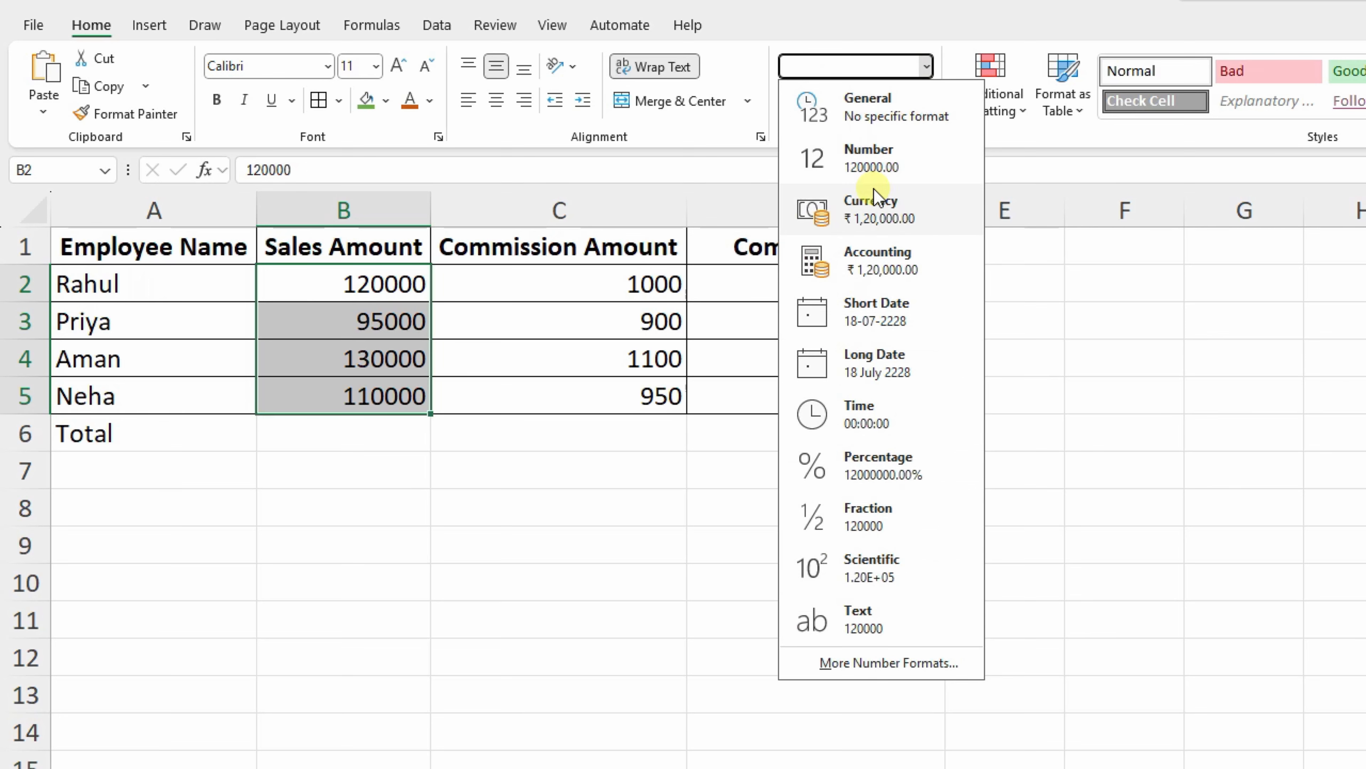
left_click(869, 202)
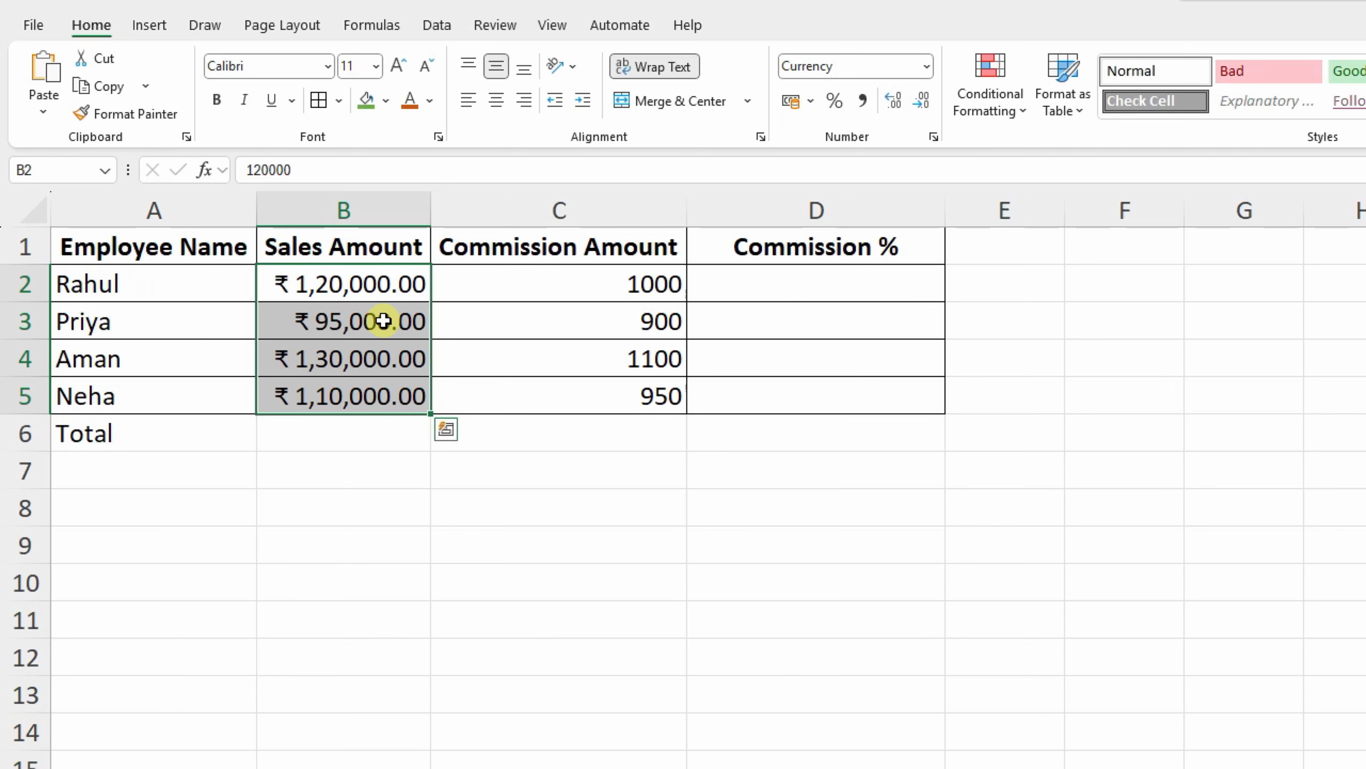
left_click(419, 332)
left_click(388, 350)
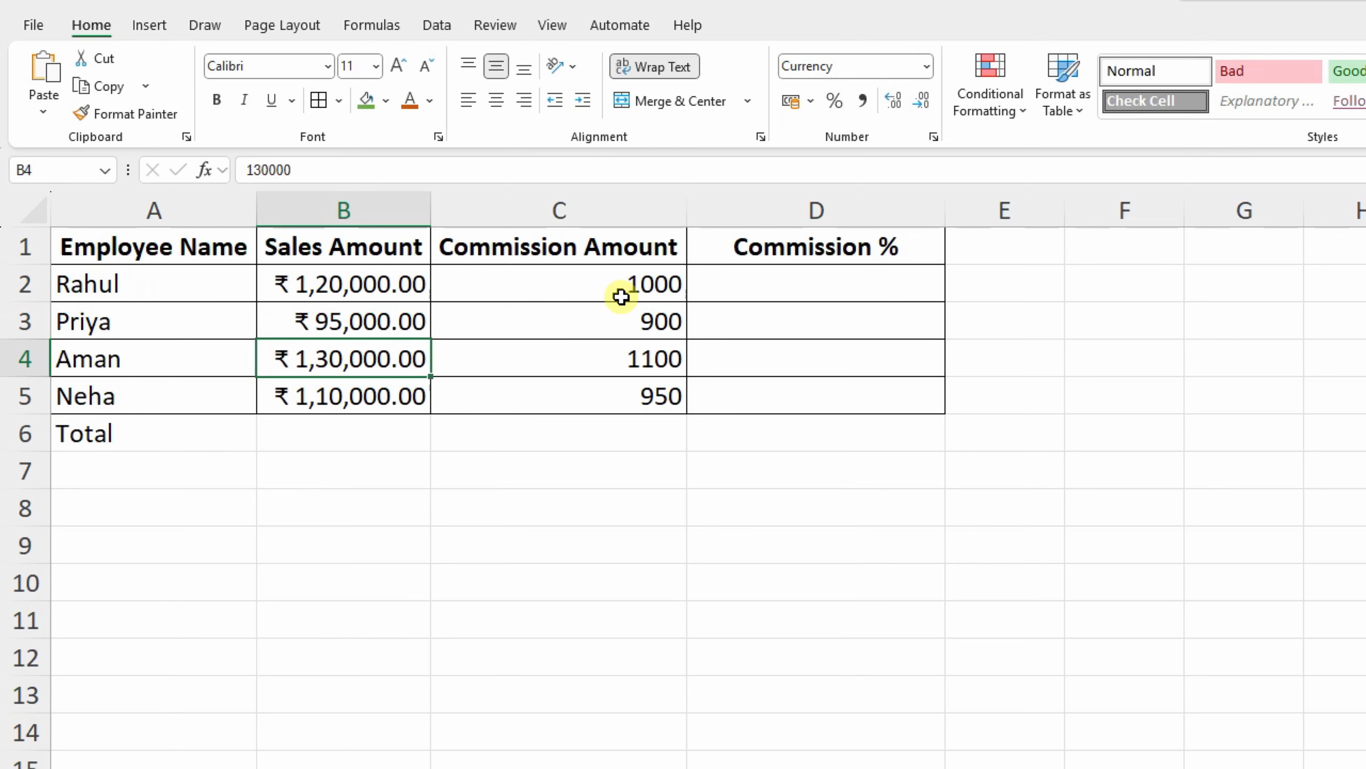
Apply the Currency number format to the Commission Amount values in C2:C5.
left_click_drag(615, 284, 619, 379)
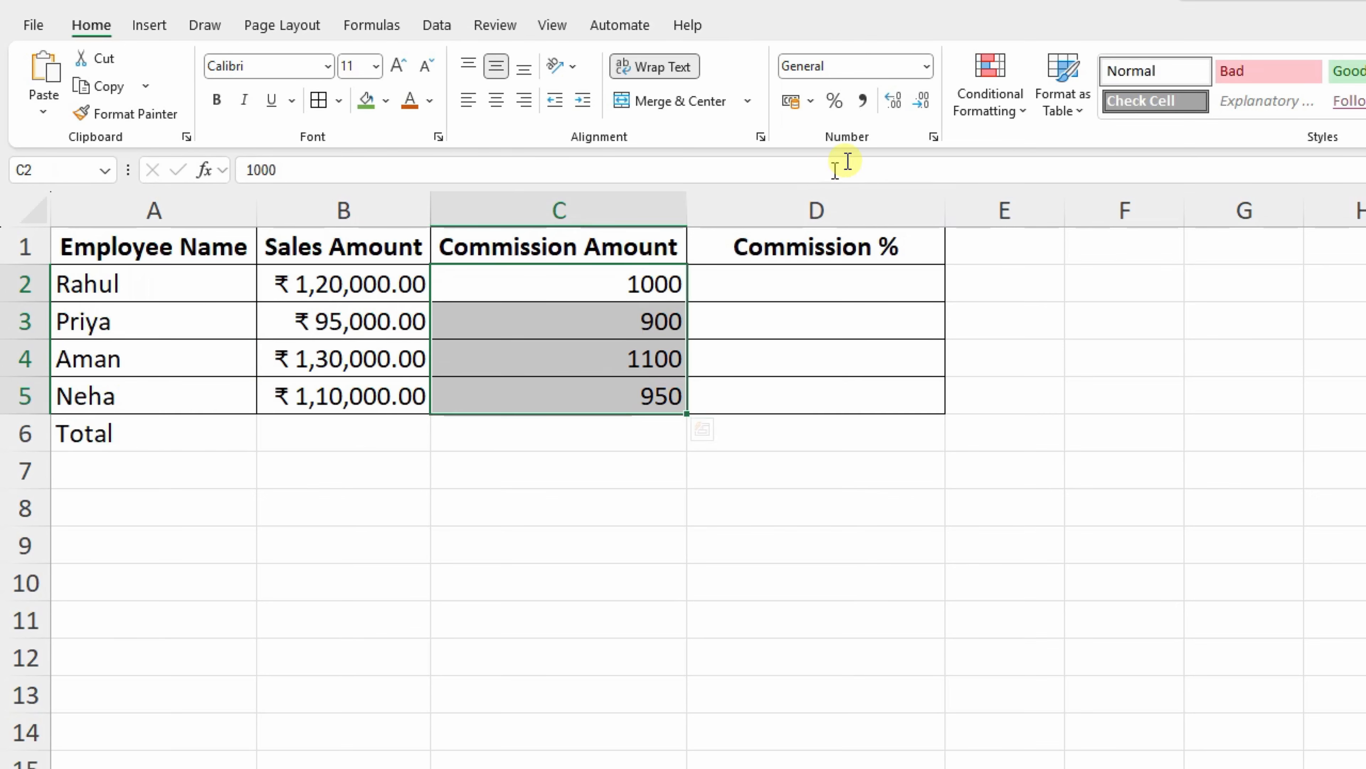
left_click(924, 66)
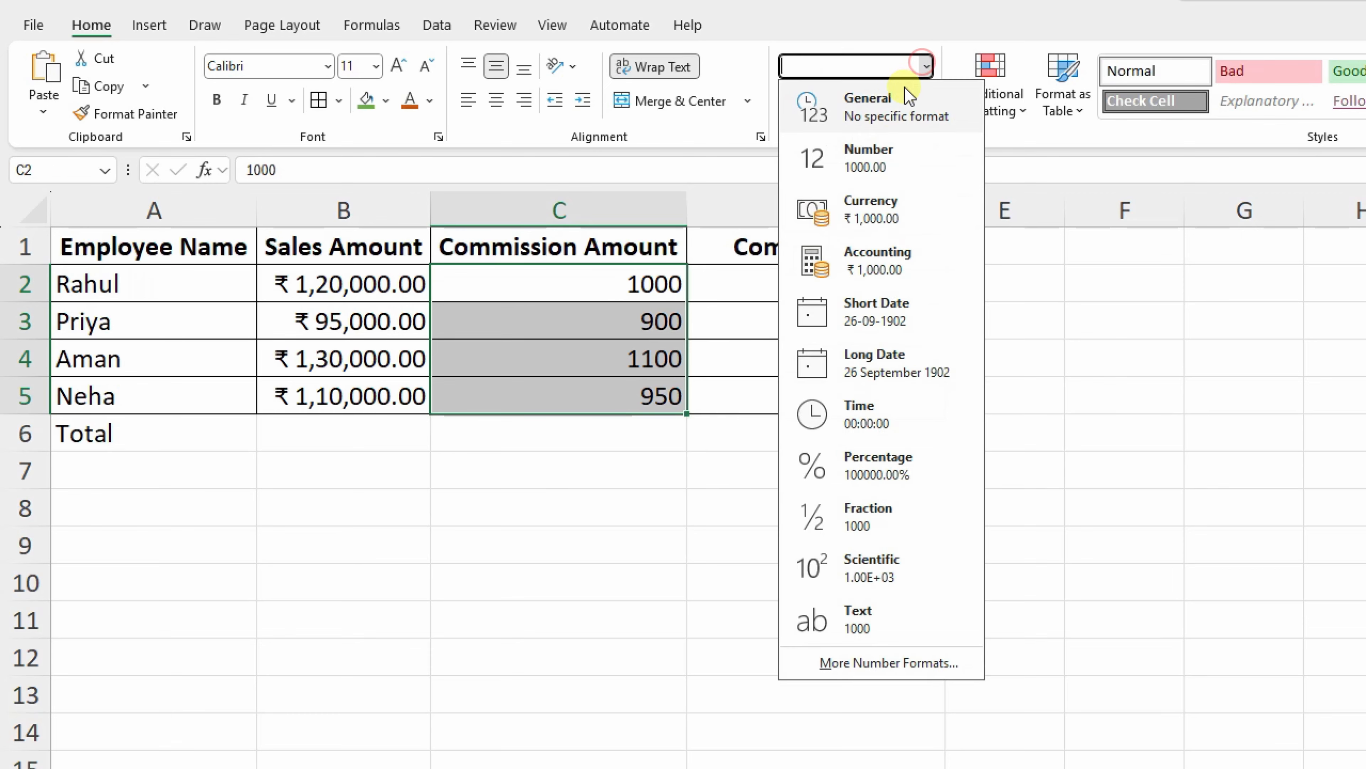
left_click(955, 207)
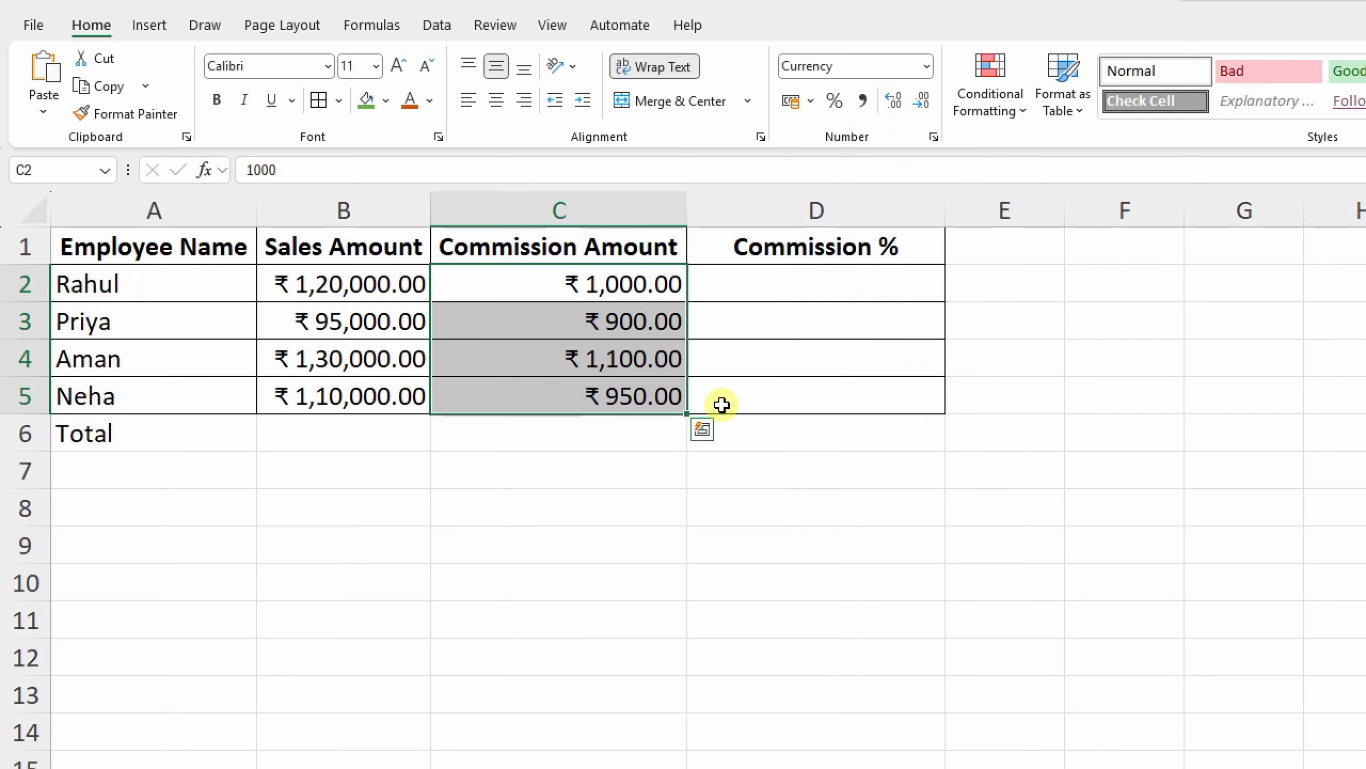
Calculate the commission rate in D2 with the formula =C2/B2 and fill it down to D5.
left_click(793, 286)
type("=")
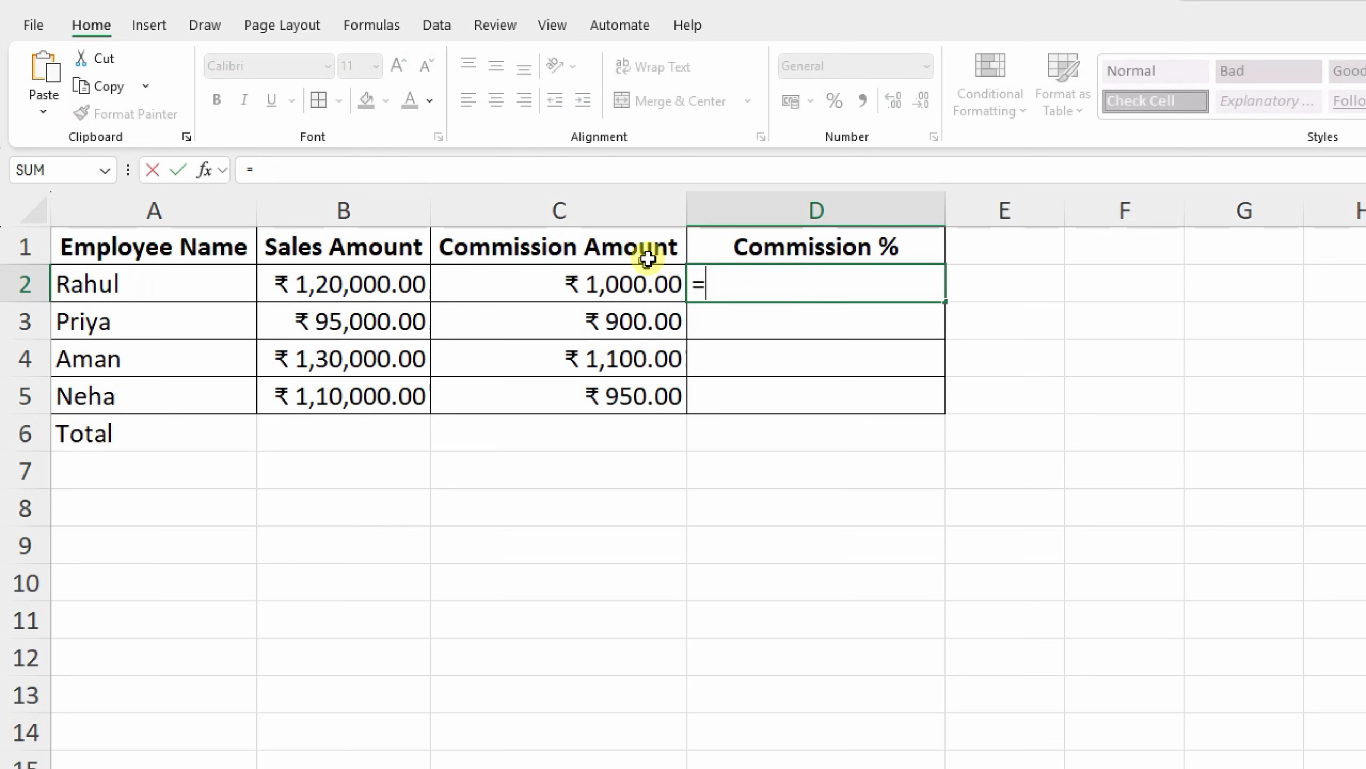
left_click(635, 276)
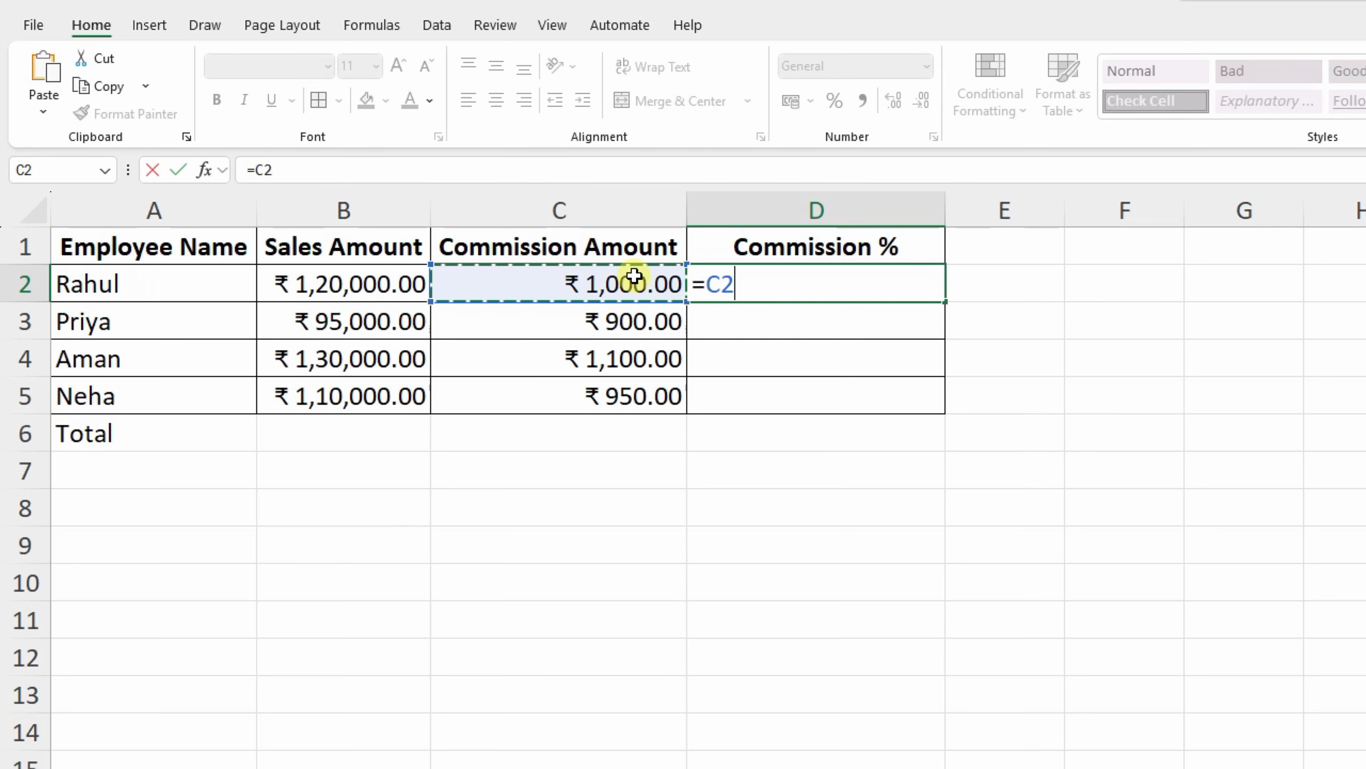
type("/")
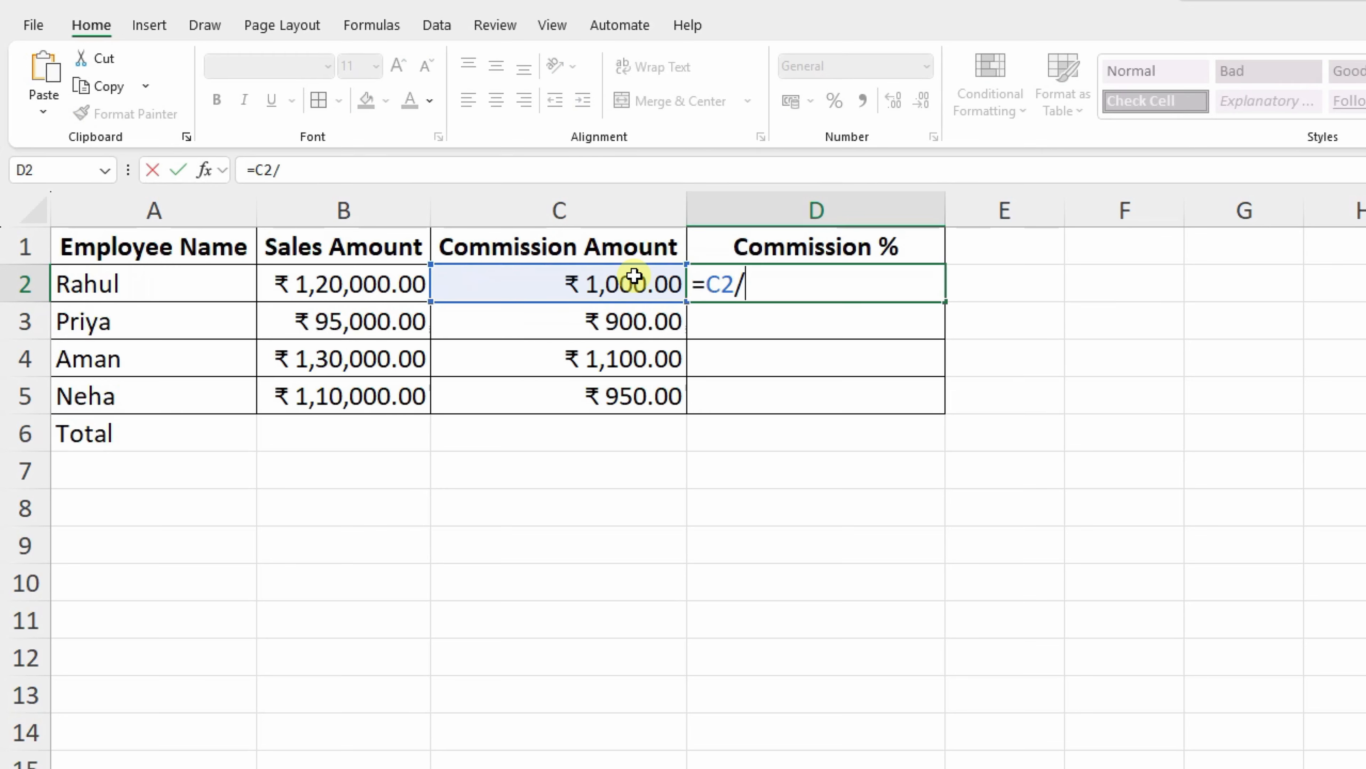
left_click(376, 284)
key("Return")
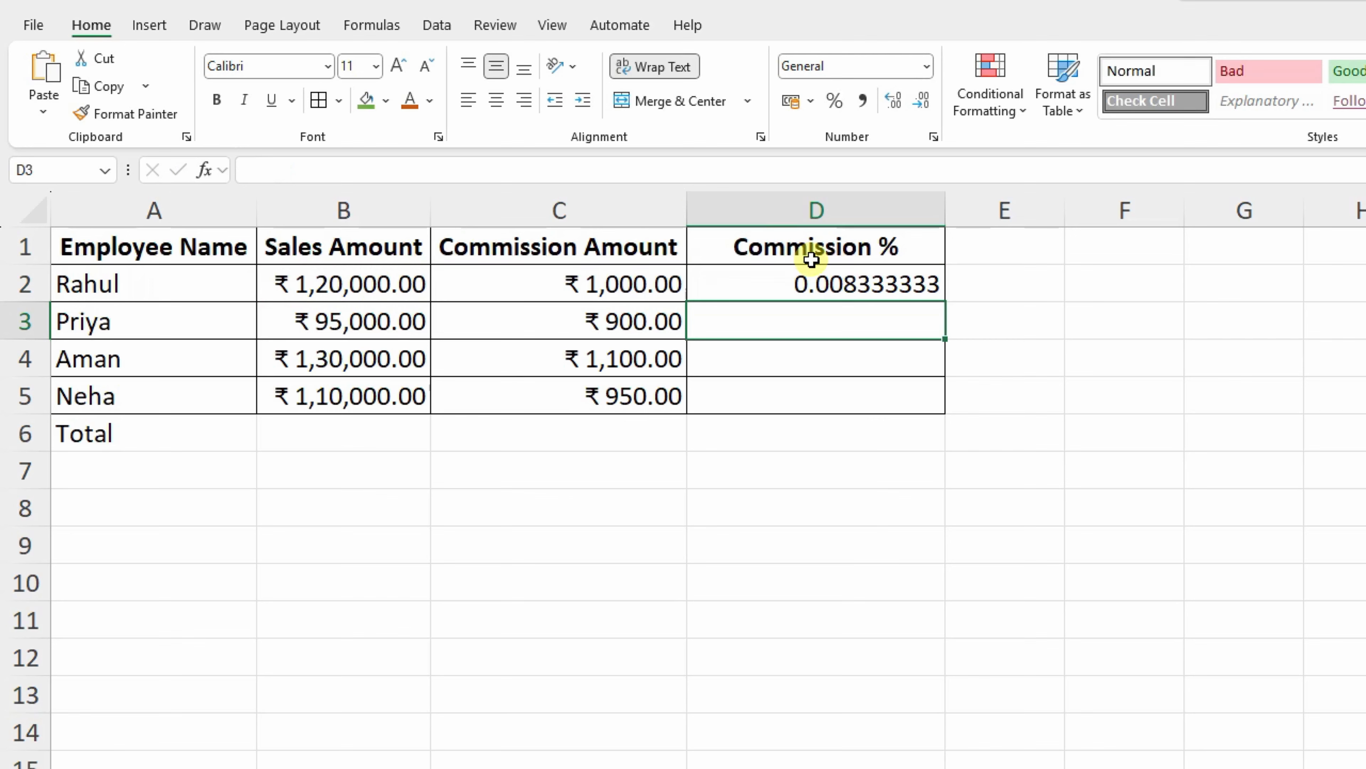
left_click(820, 273)
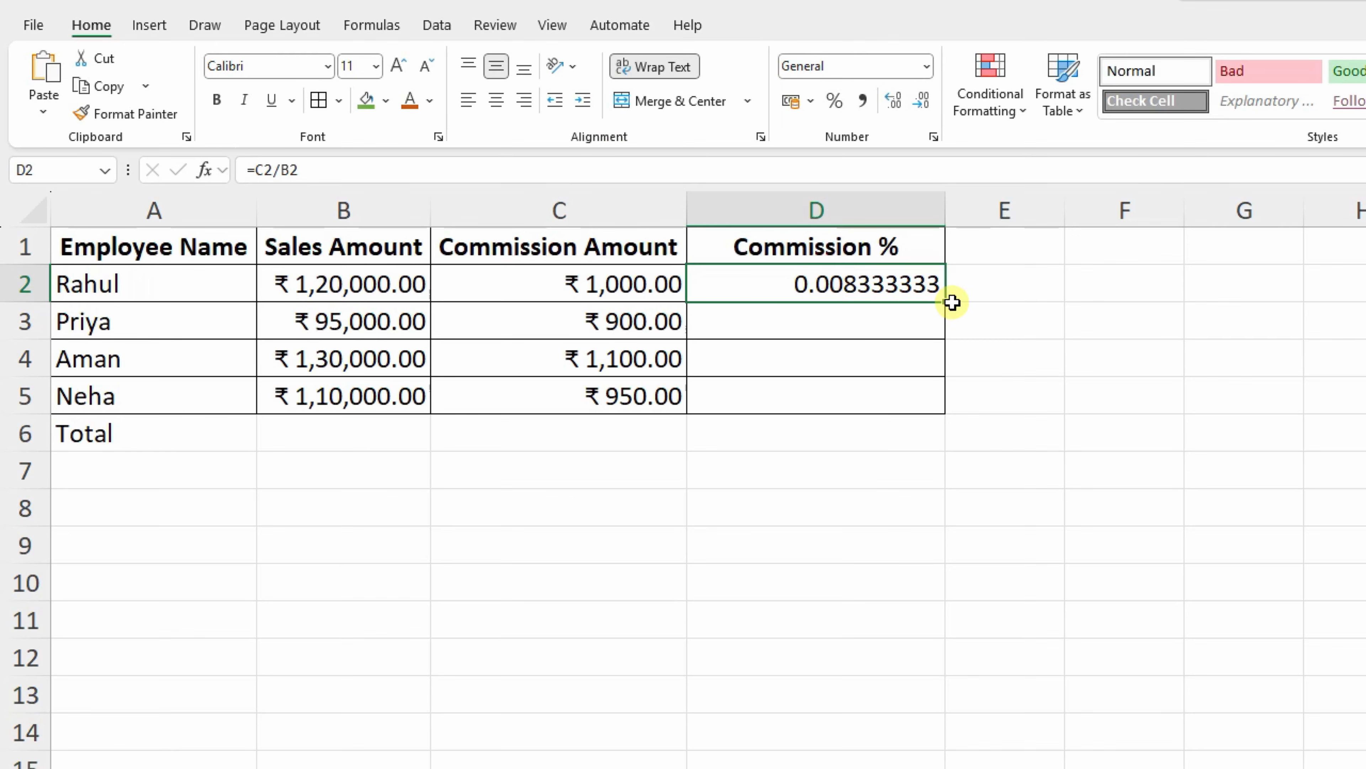
left_click_drag(945, 303, 945, 410)
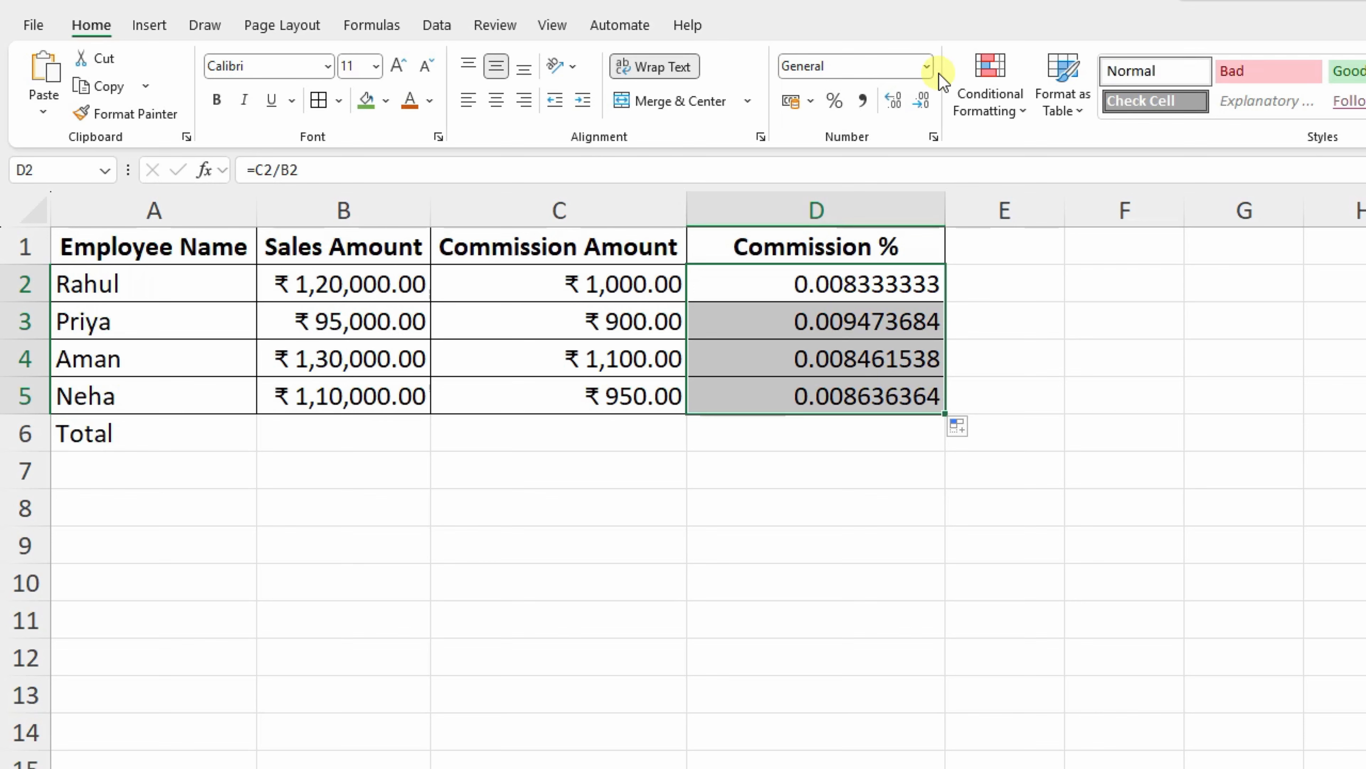
Apply the Percentage number format to the Commission % values in D2:D5.
left_click(928, 66)
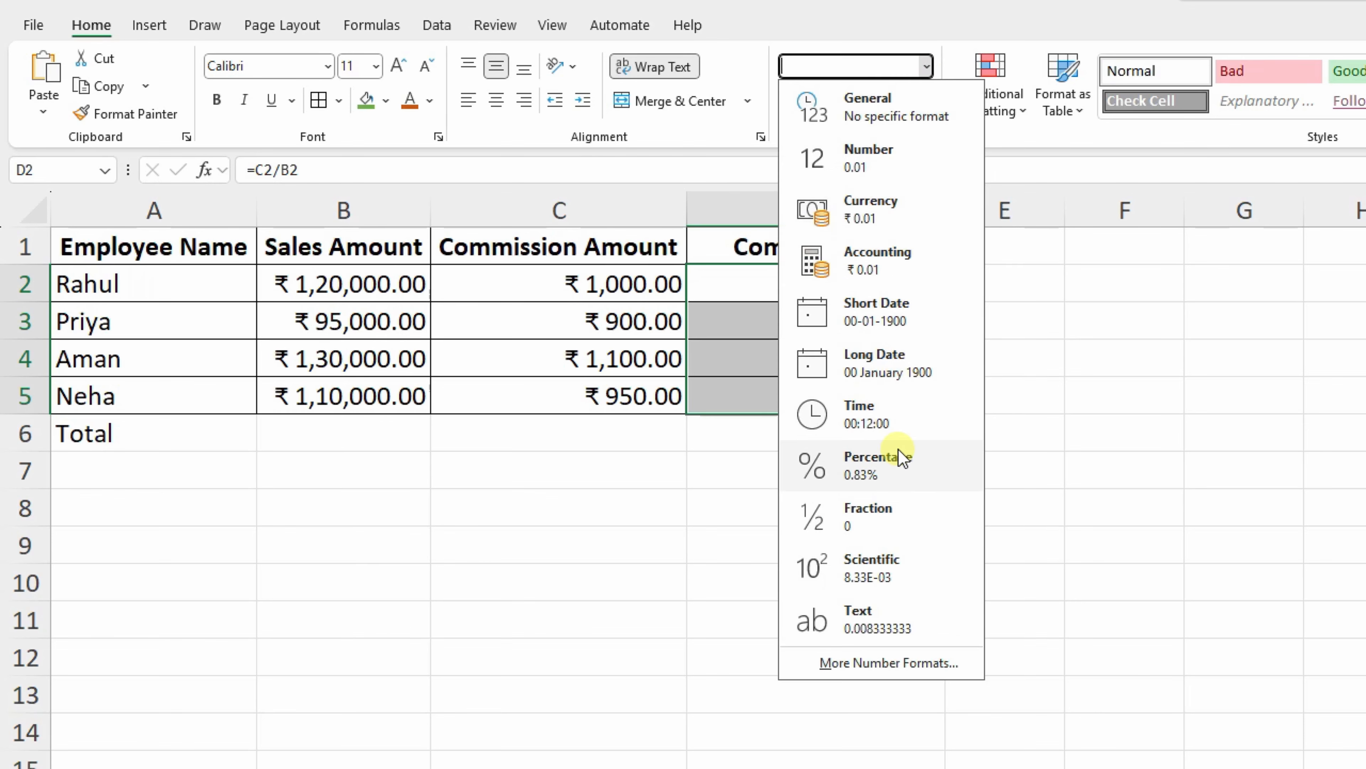
left_click(893, 465)
left_click(889, 364)
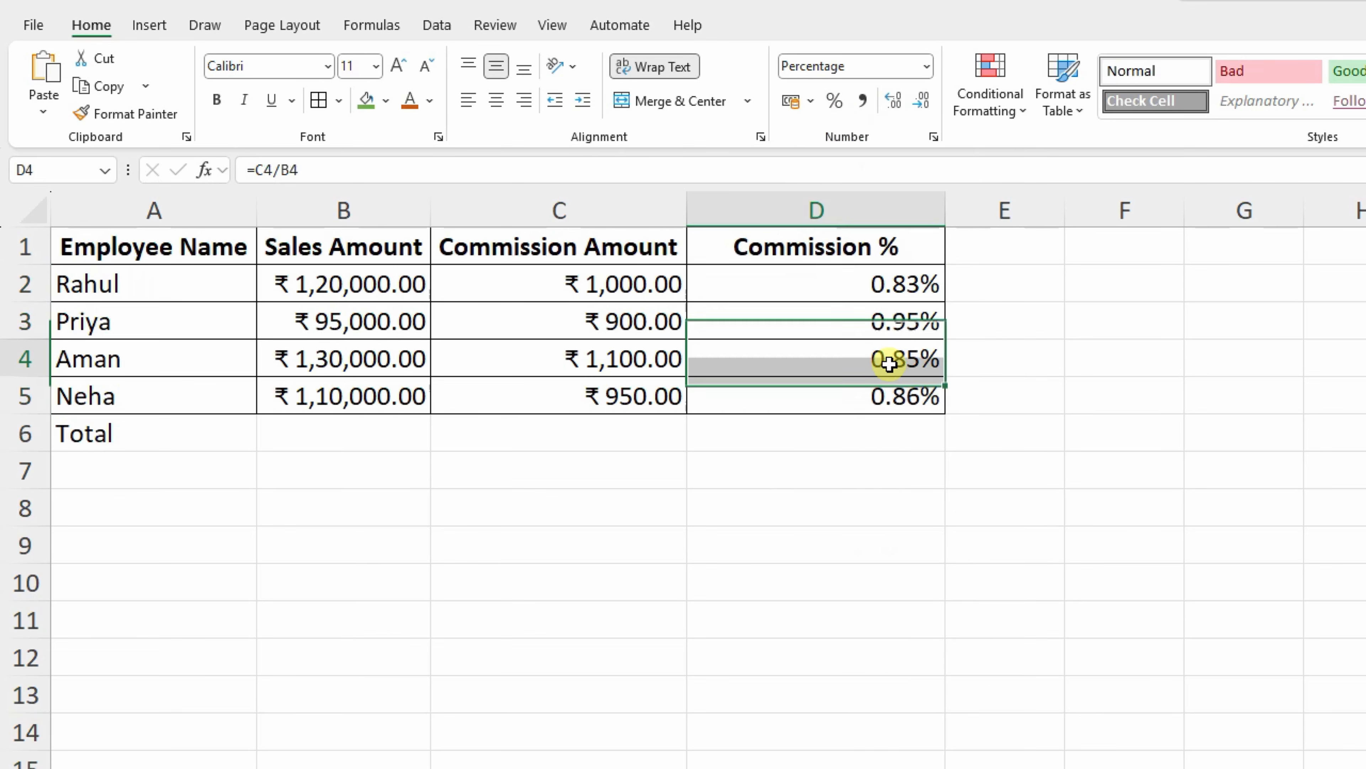
left_click(906, 280)
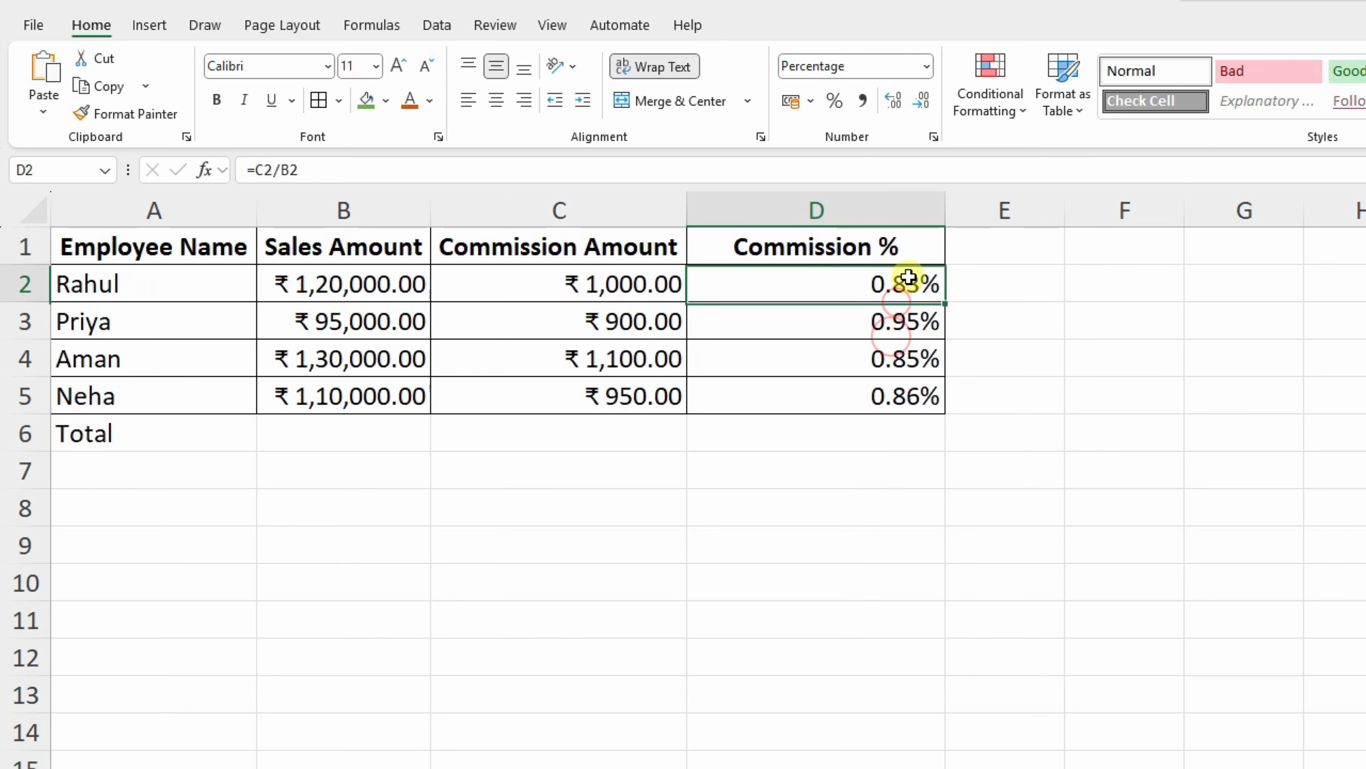
left_click(918, 309)
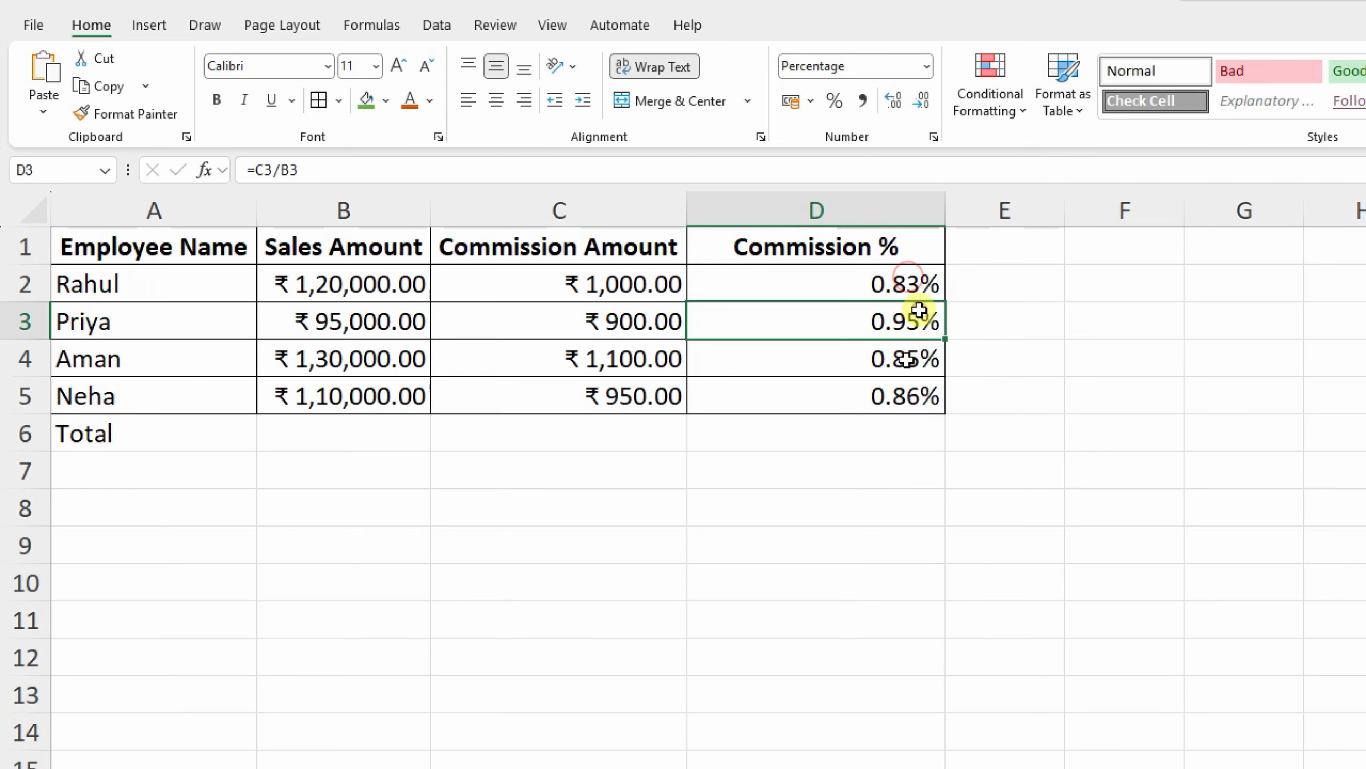
left_click(892, 301)
left_click(906, 356)
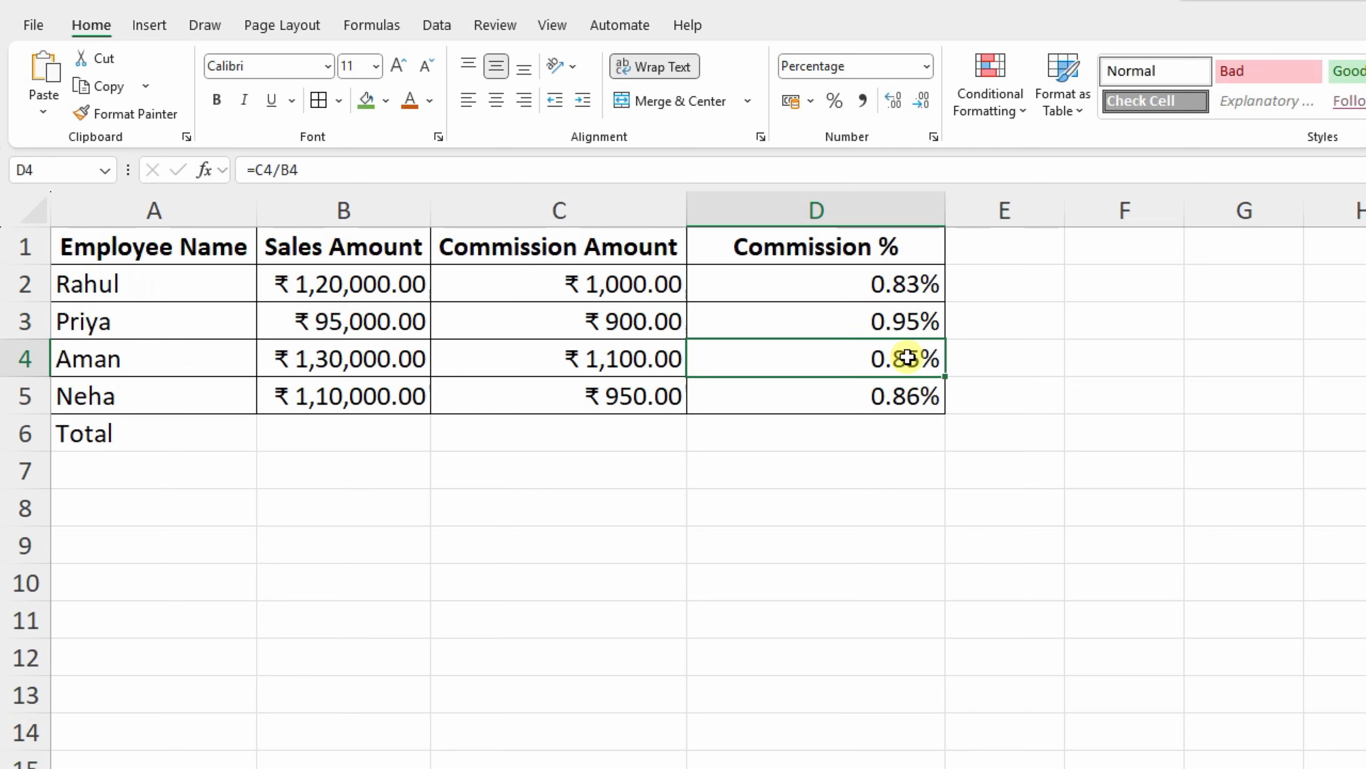
left_click(904, 388)
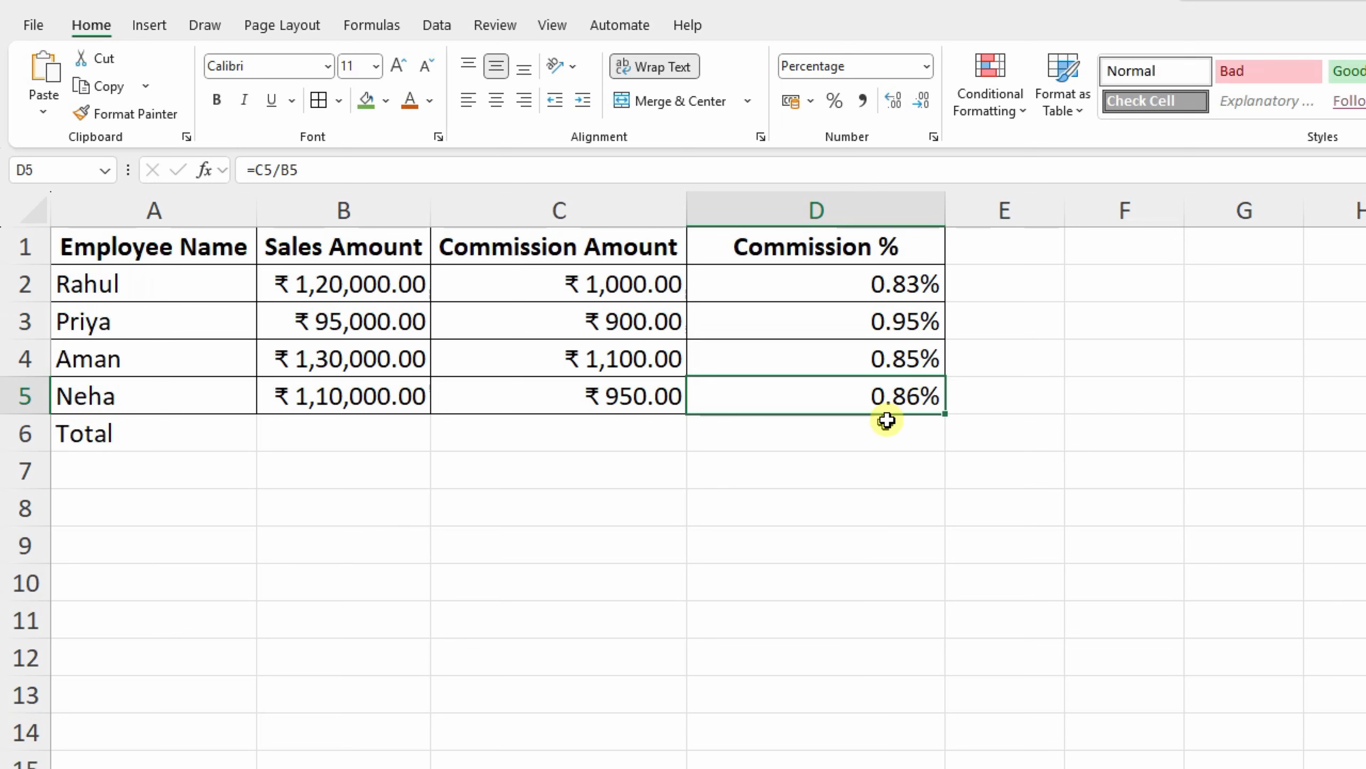
Replace the Total label in A6 with RETURNS and enter -50000 as its sales amount in B6.
left_click(285, 434)
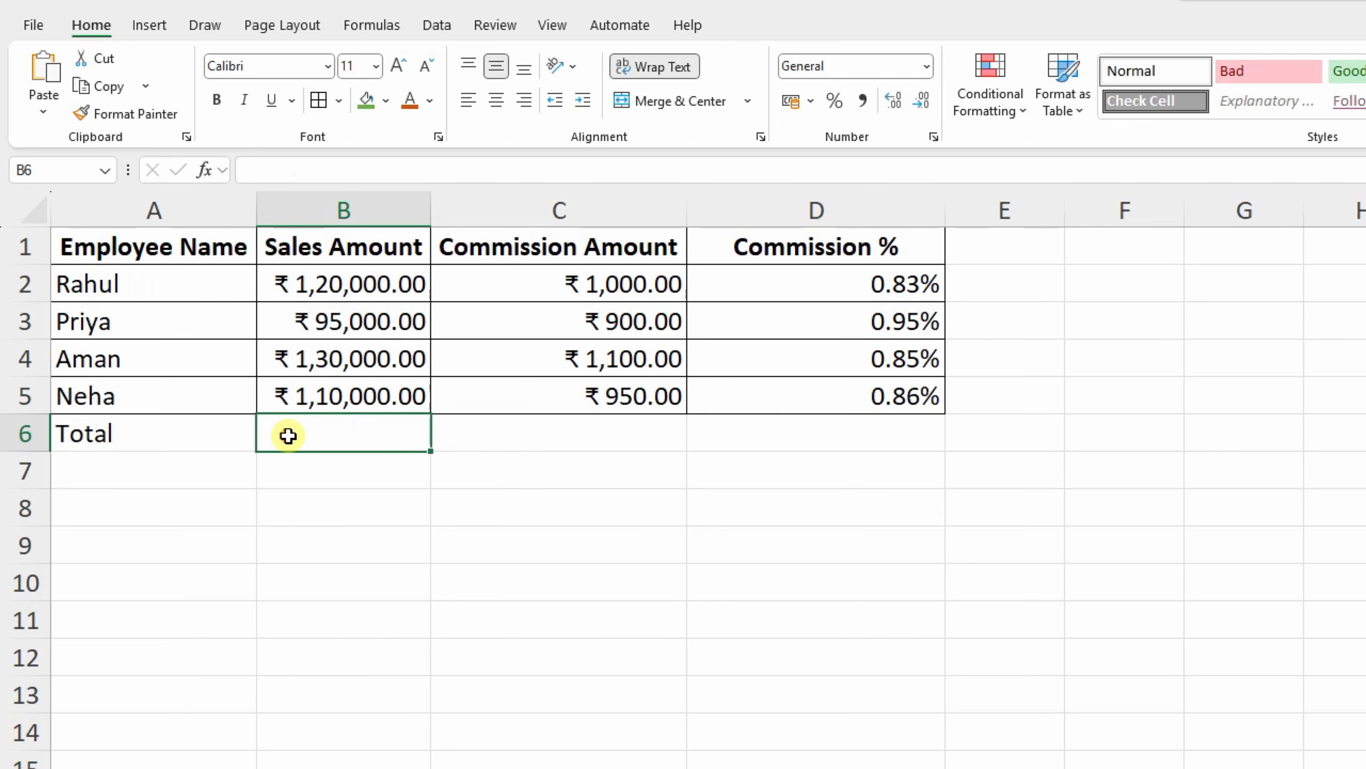
left_click(210, 451)
type("R")
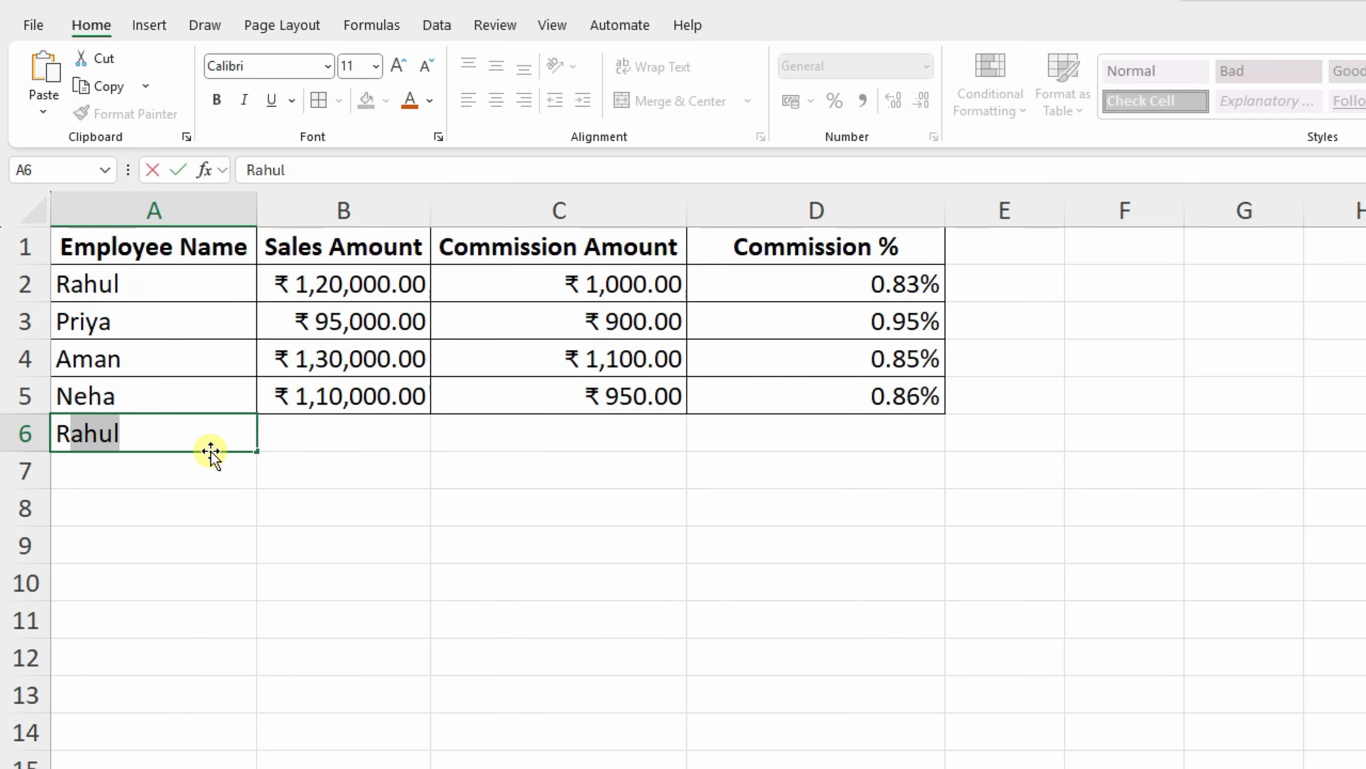
type("ETUR")
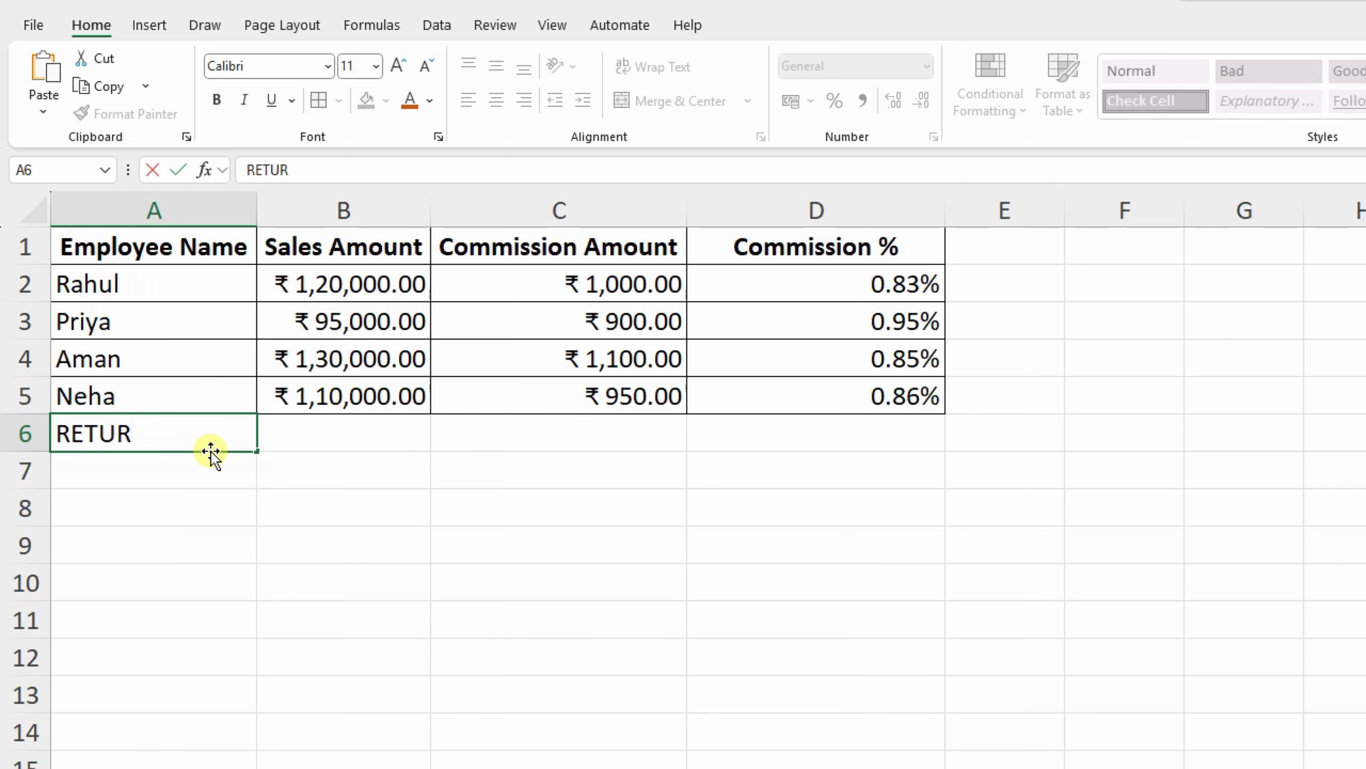
type("NS")
key("Tab")
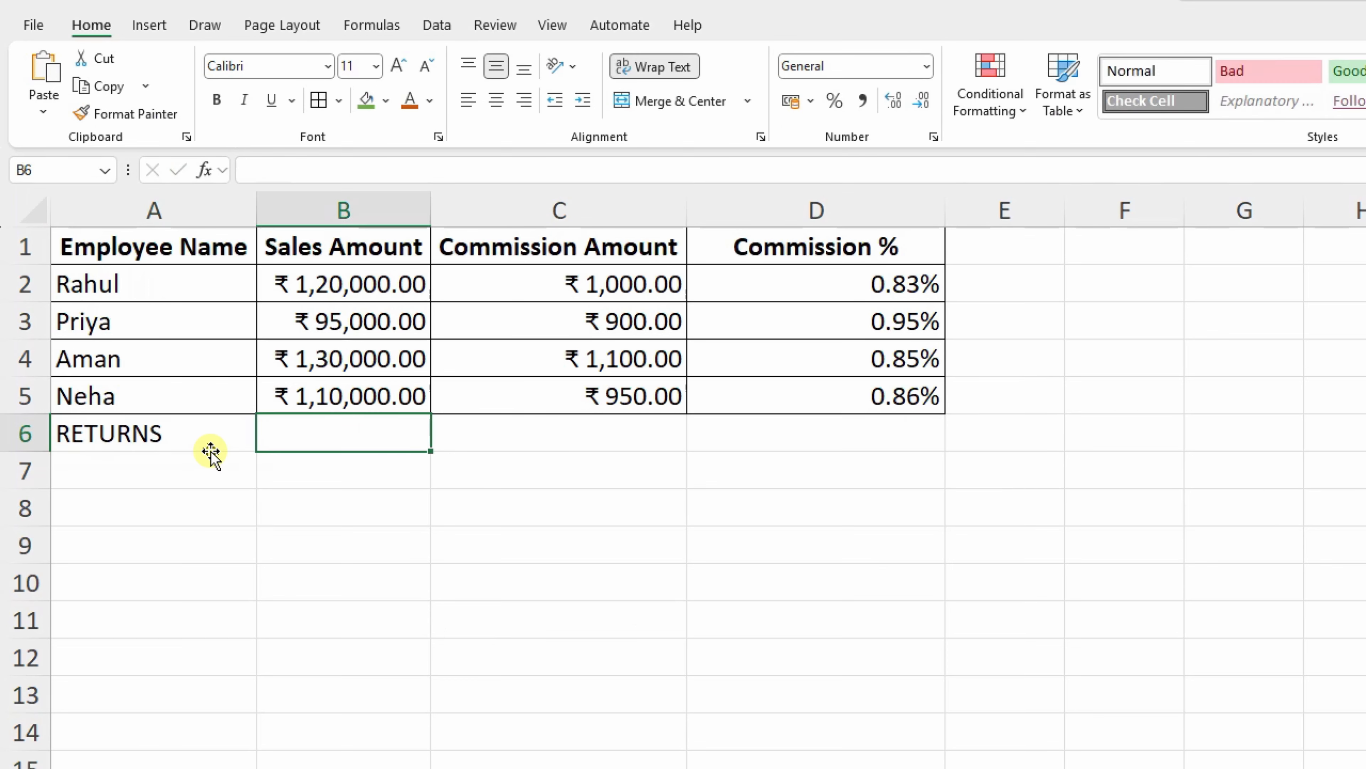
type("-50000")
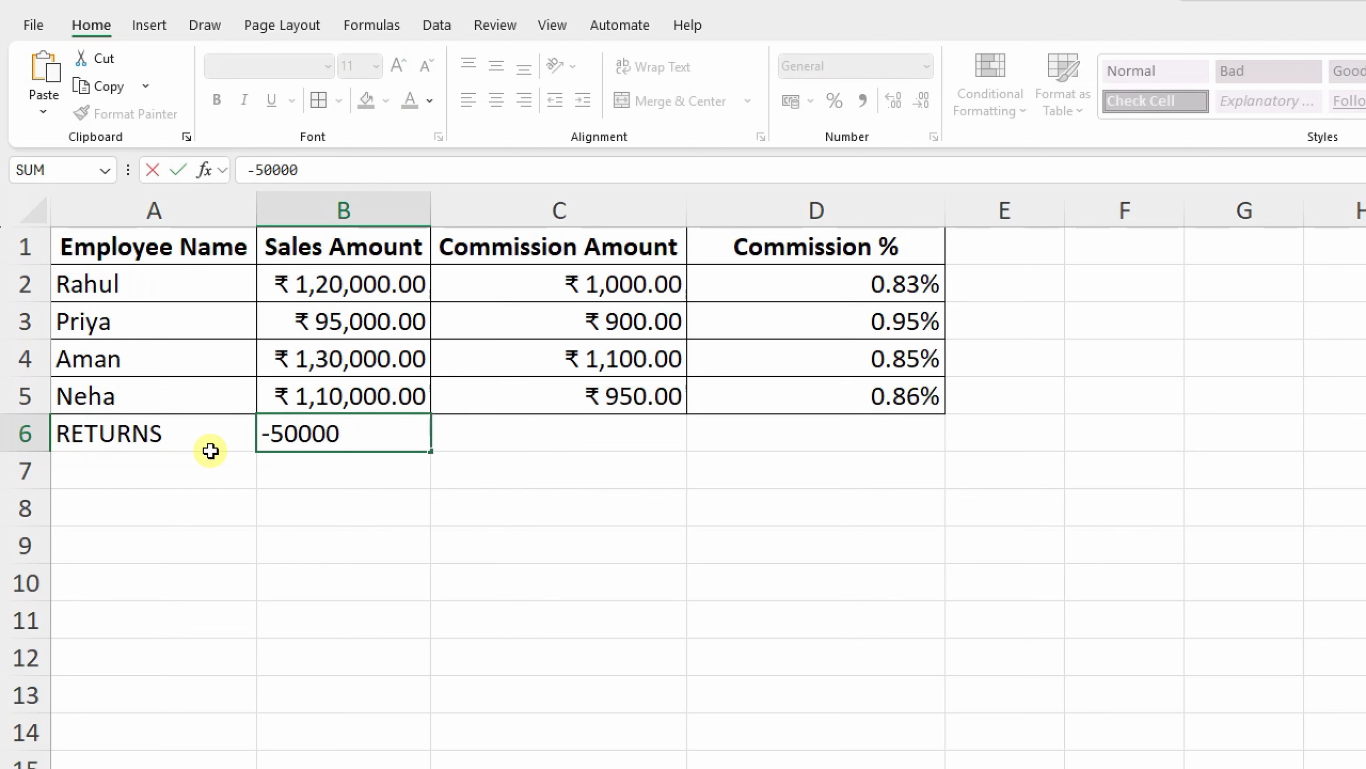
key("Return")
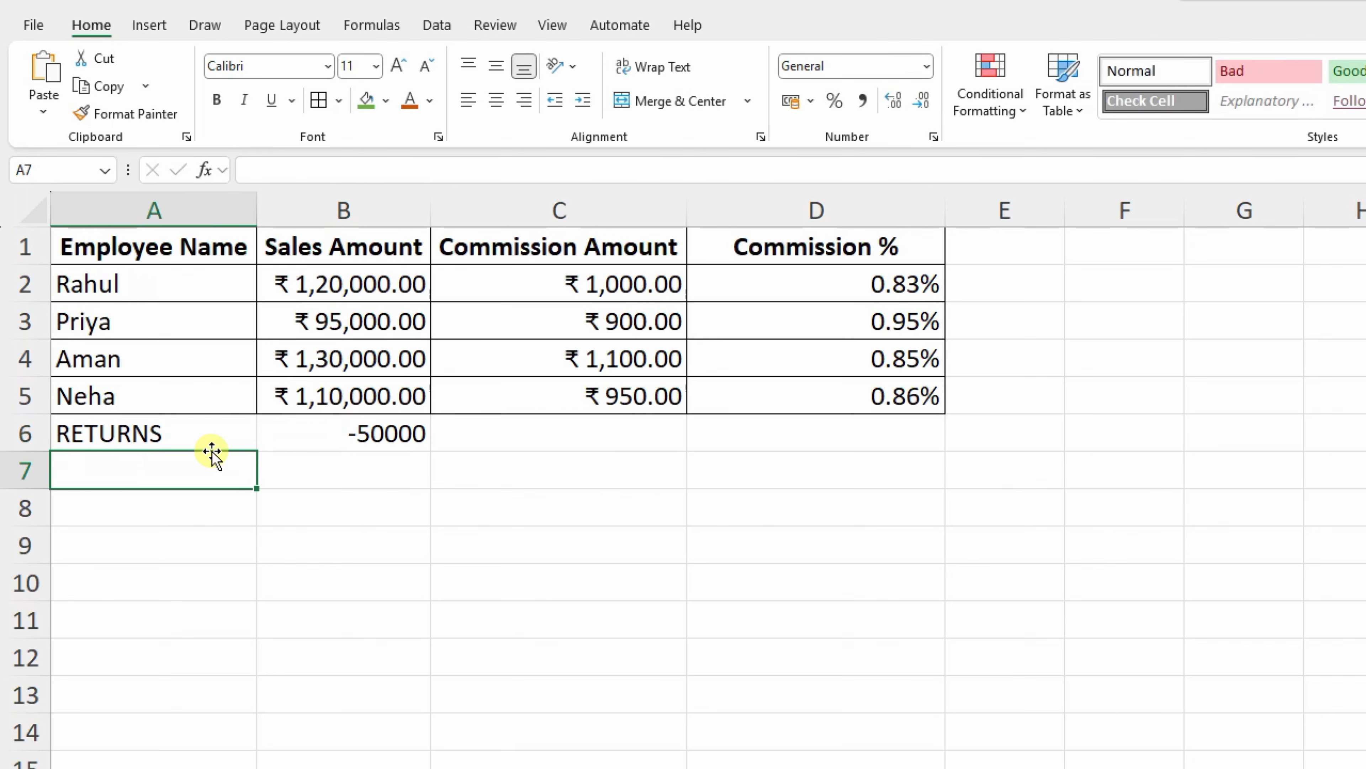
Apply the Accounting number format to the returns amount in B6.
left_click(443, 433)
left_click(390, 437)
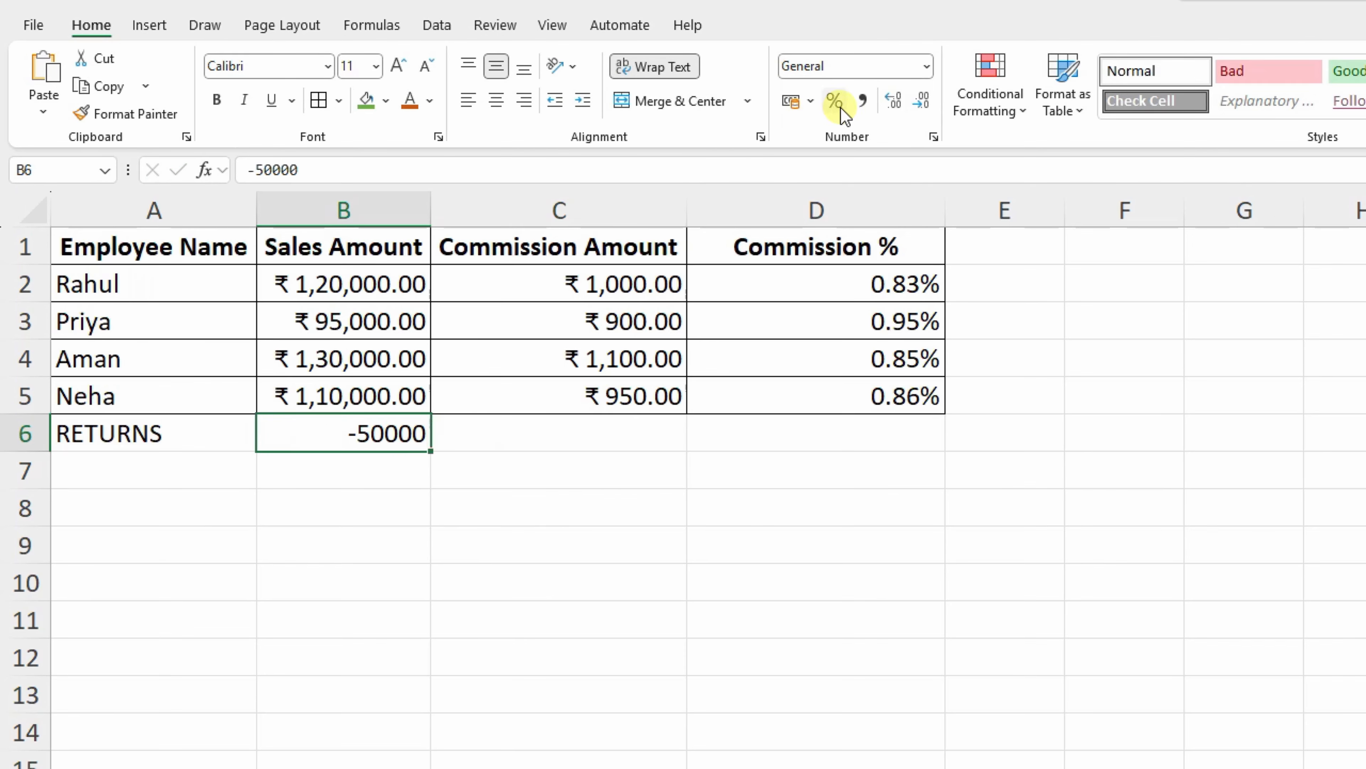
left_click(790, 101)
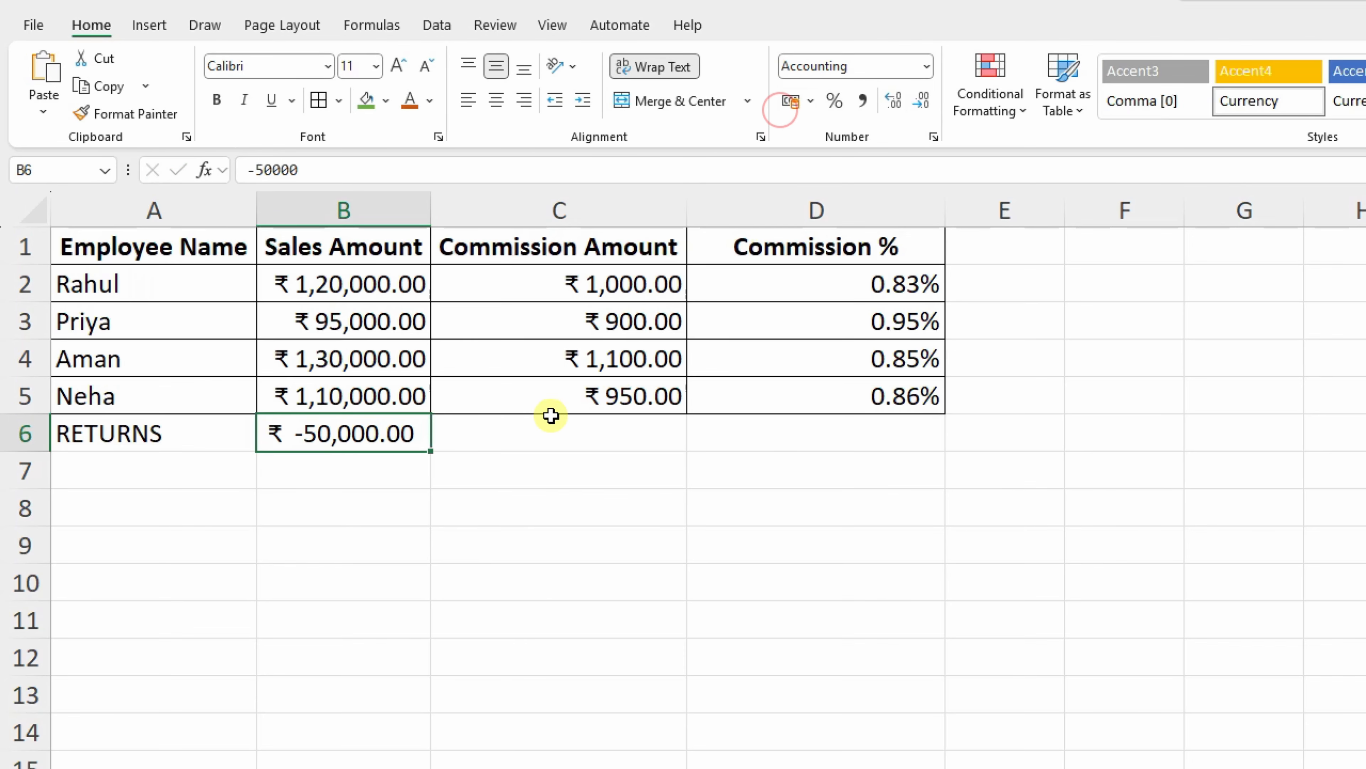
left_click(509, 448)
Format the returns amount in B6 as Currency, with negative numbers shown in red with a minus sign (₹ -1,234.10).
left_click(379, 444)
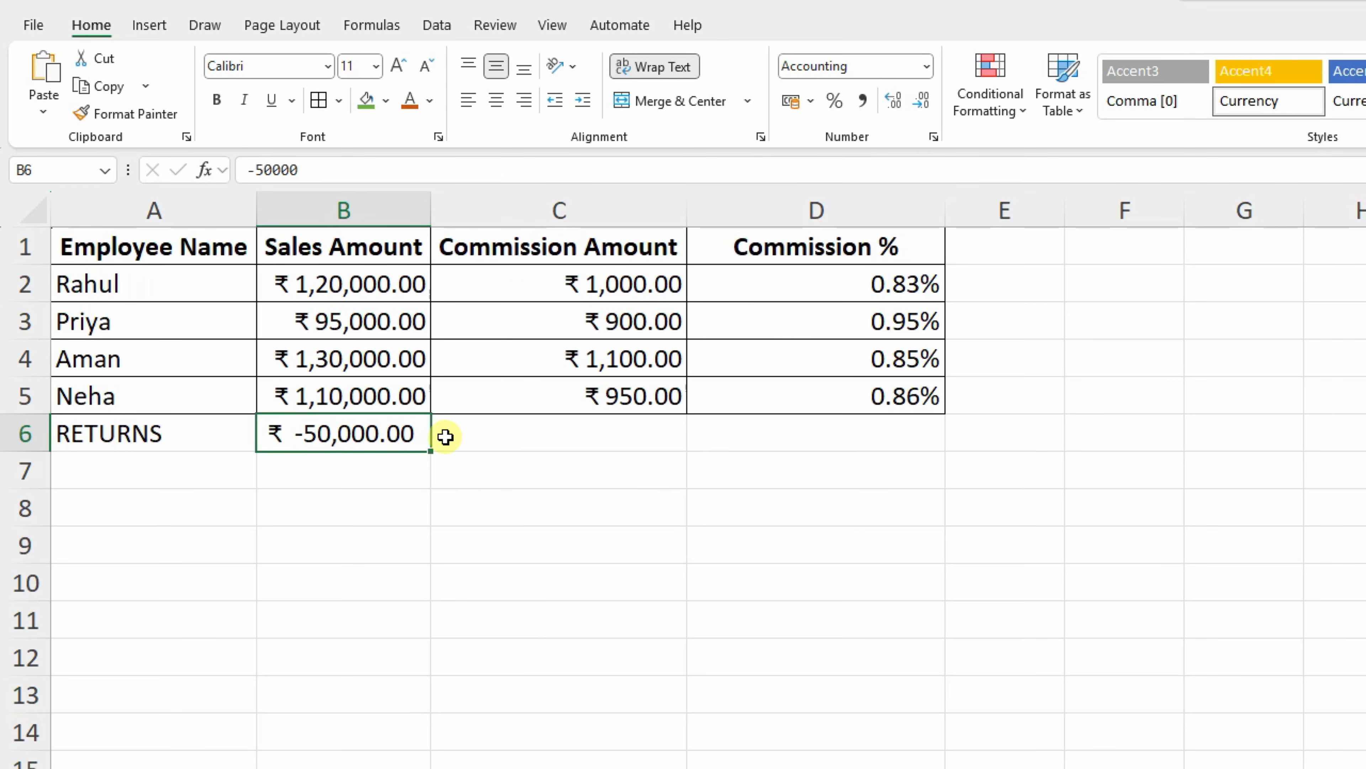
left_click(926, 67)
left_click(893, 665)
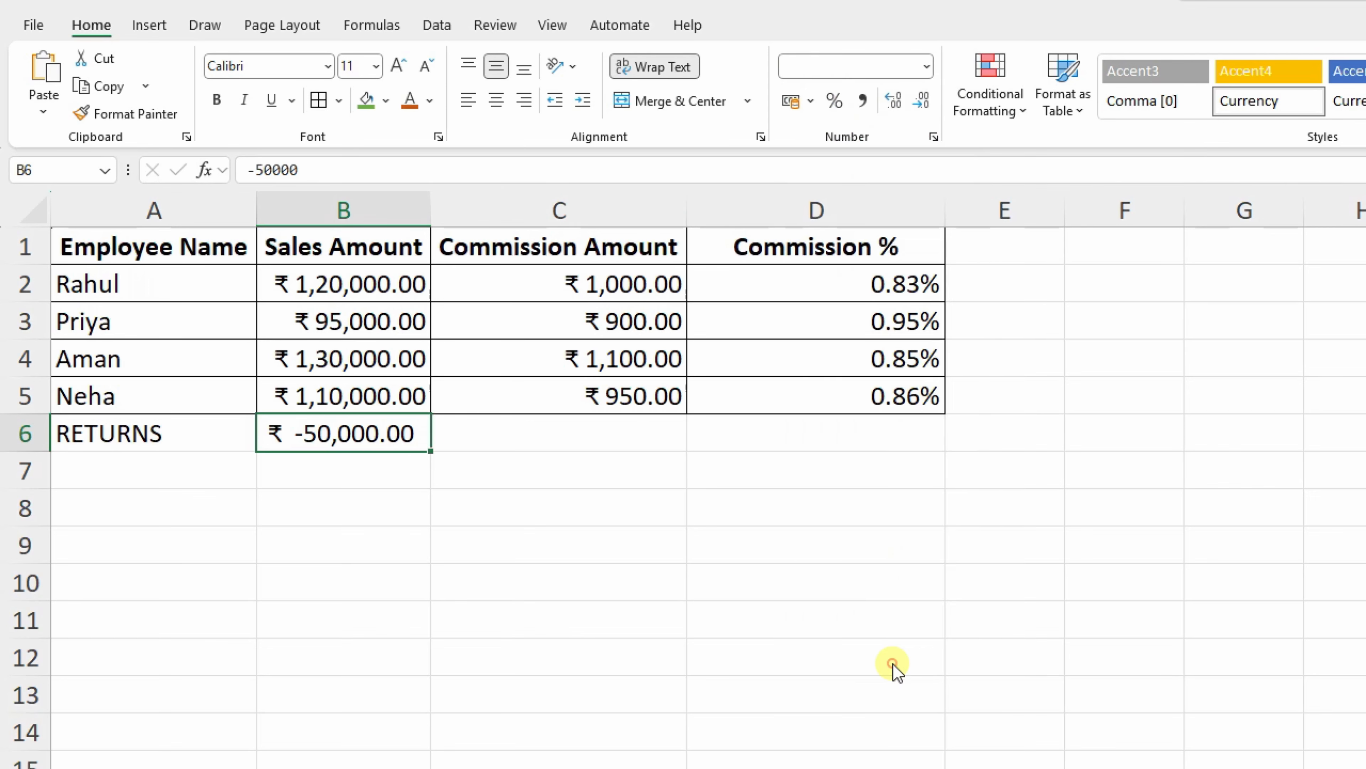
left_click(1133, 553)
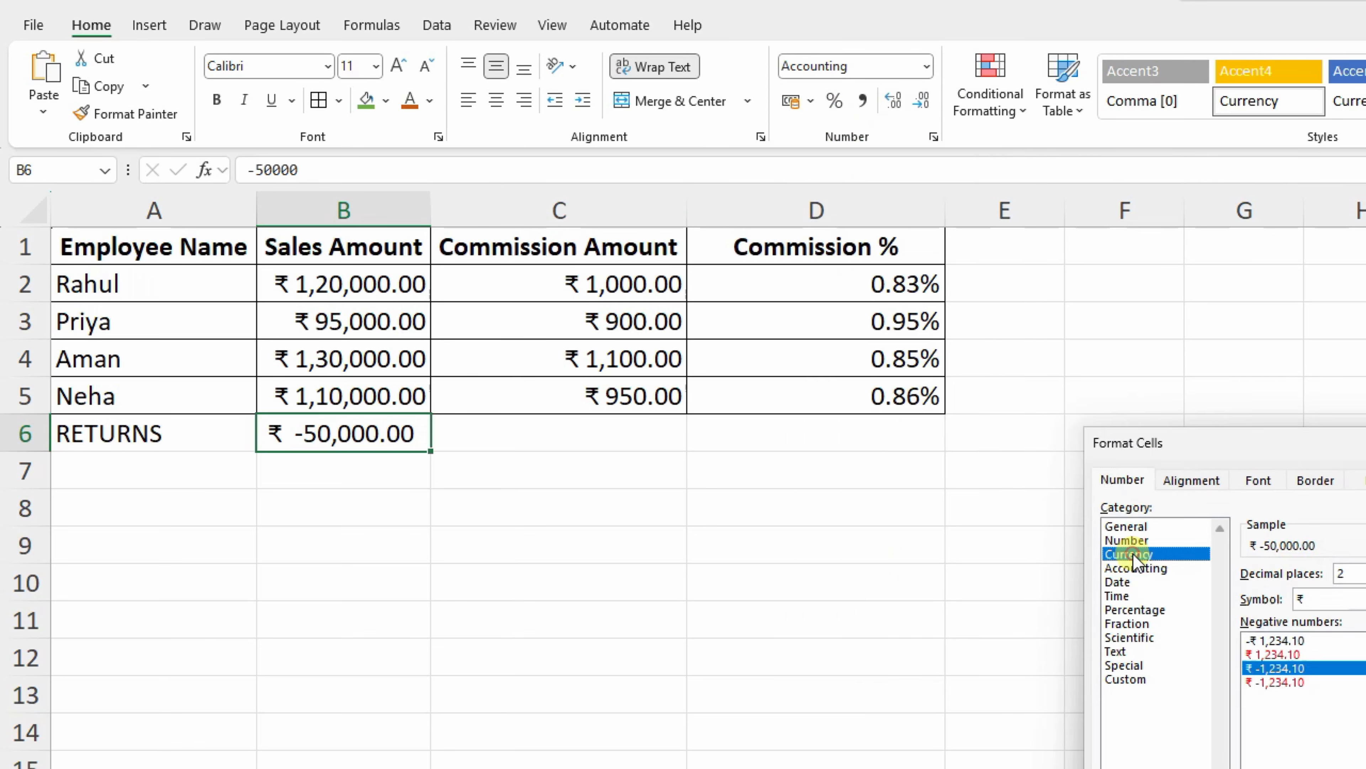
left_click(1269, 681)
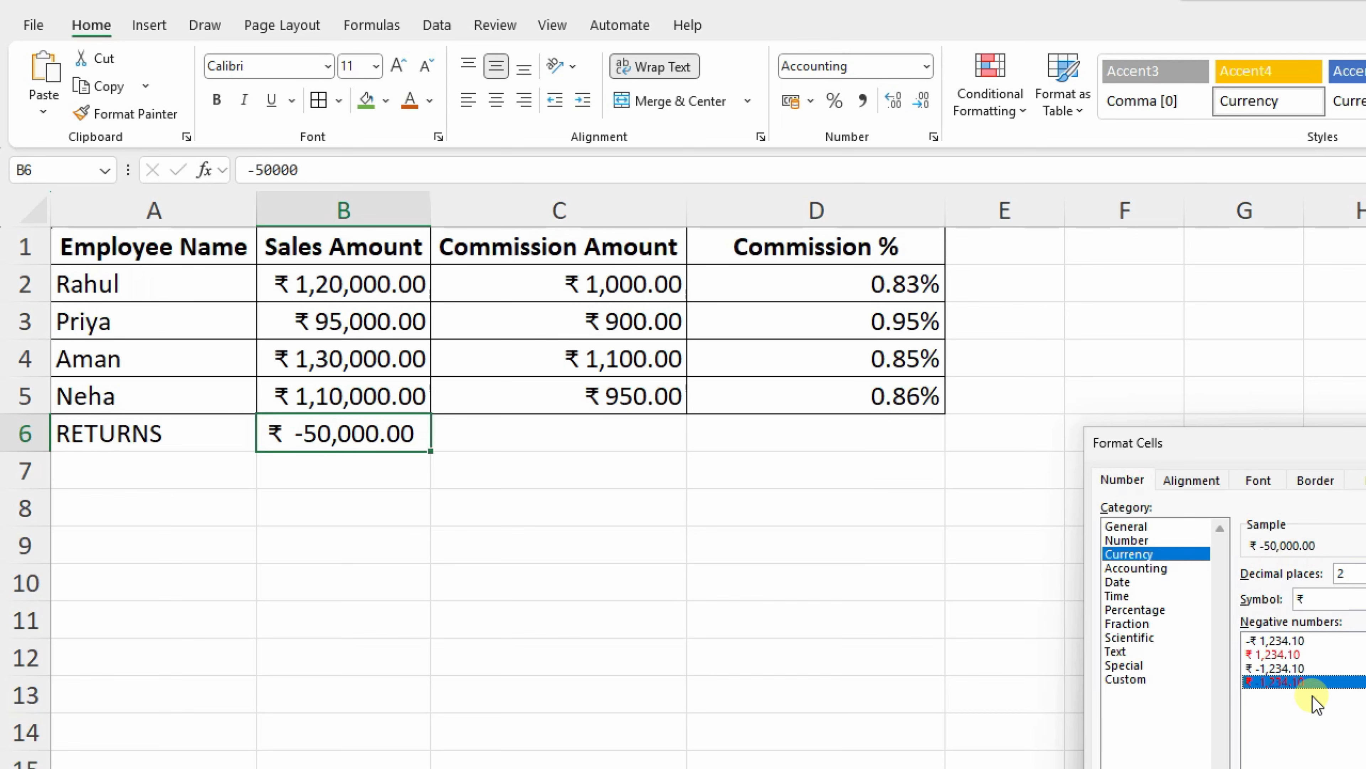
key("Return")
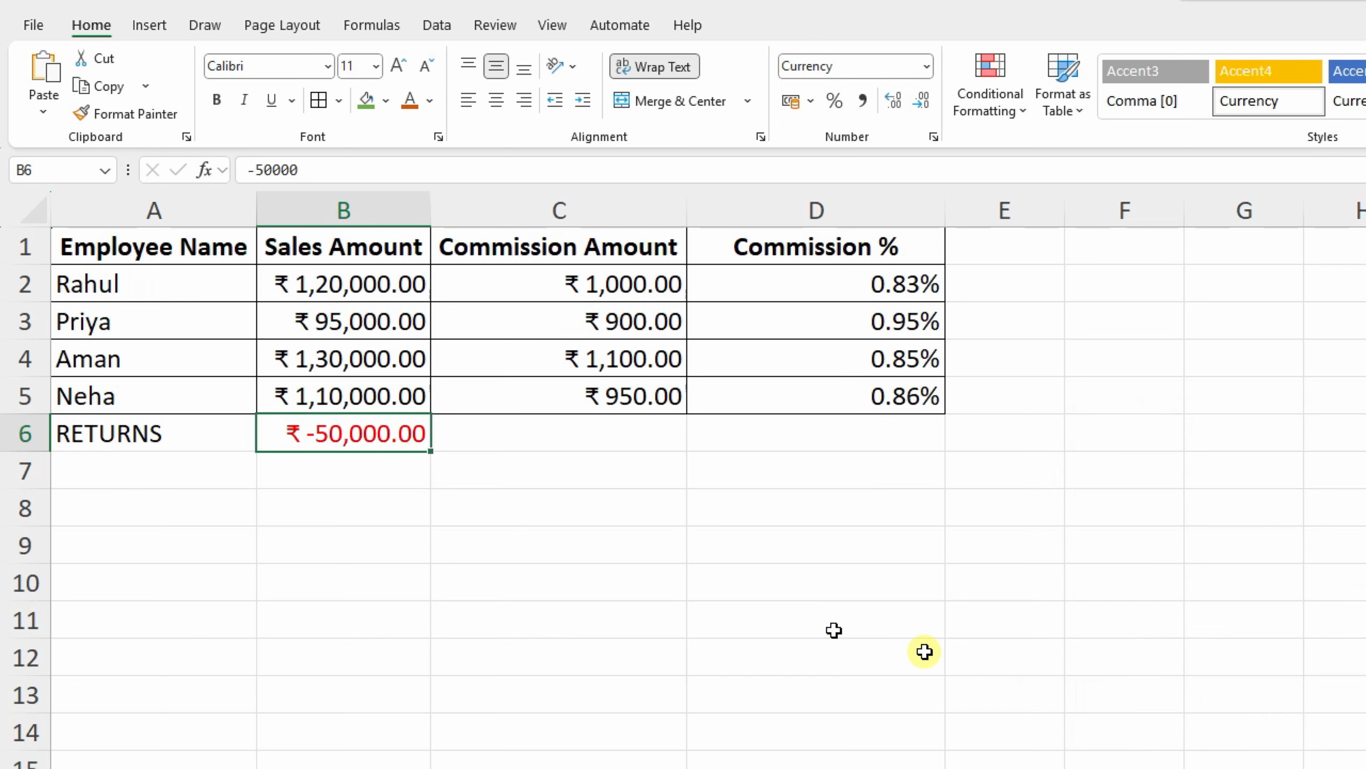
left_click(472, 507)
left_click(387, 446)
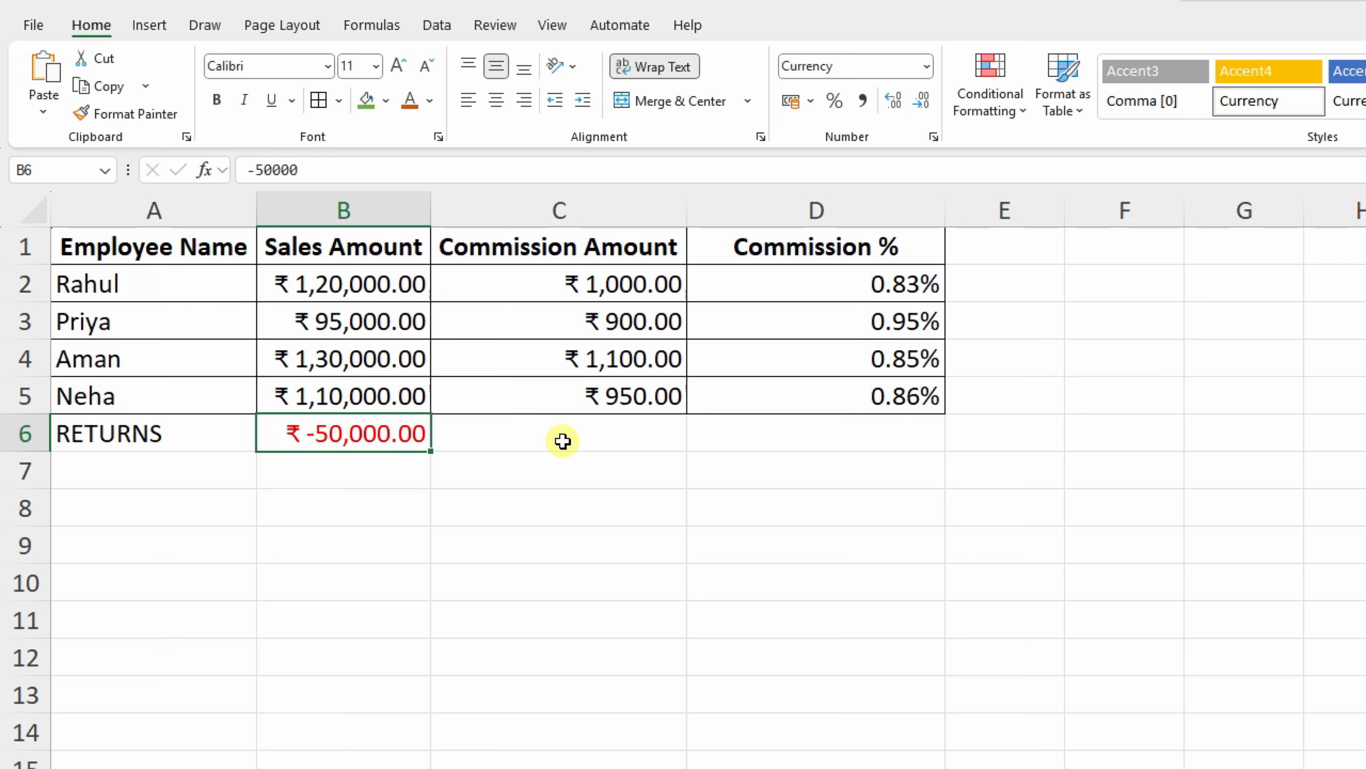
Enter 5% in cell E2, beside the first employee's commission percentage.
left_click(977, 295)
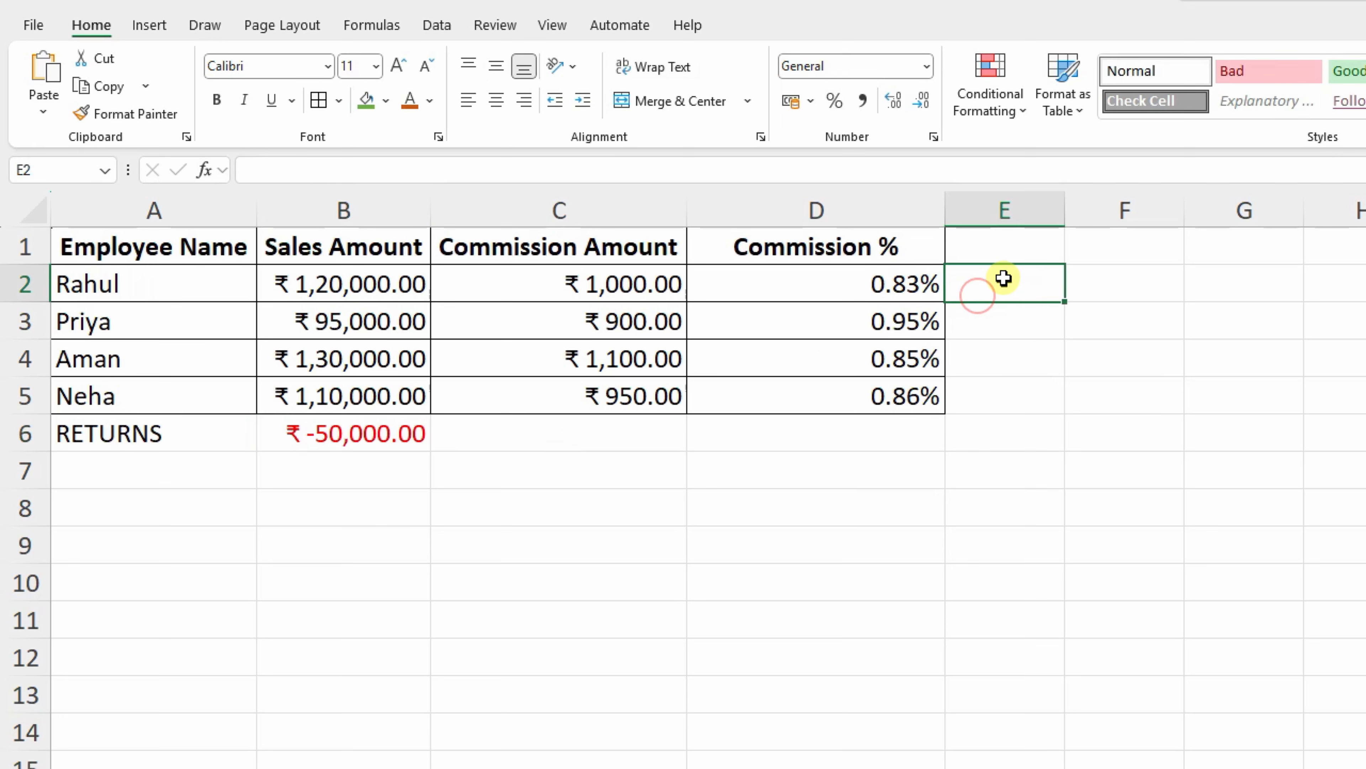
type("5%")
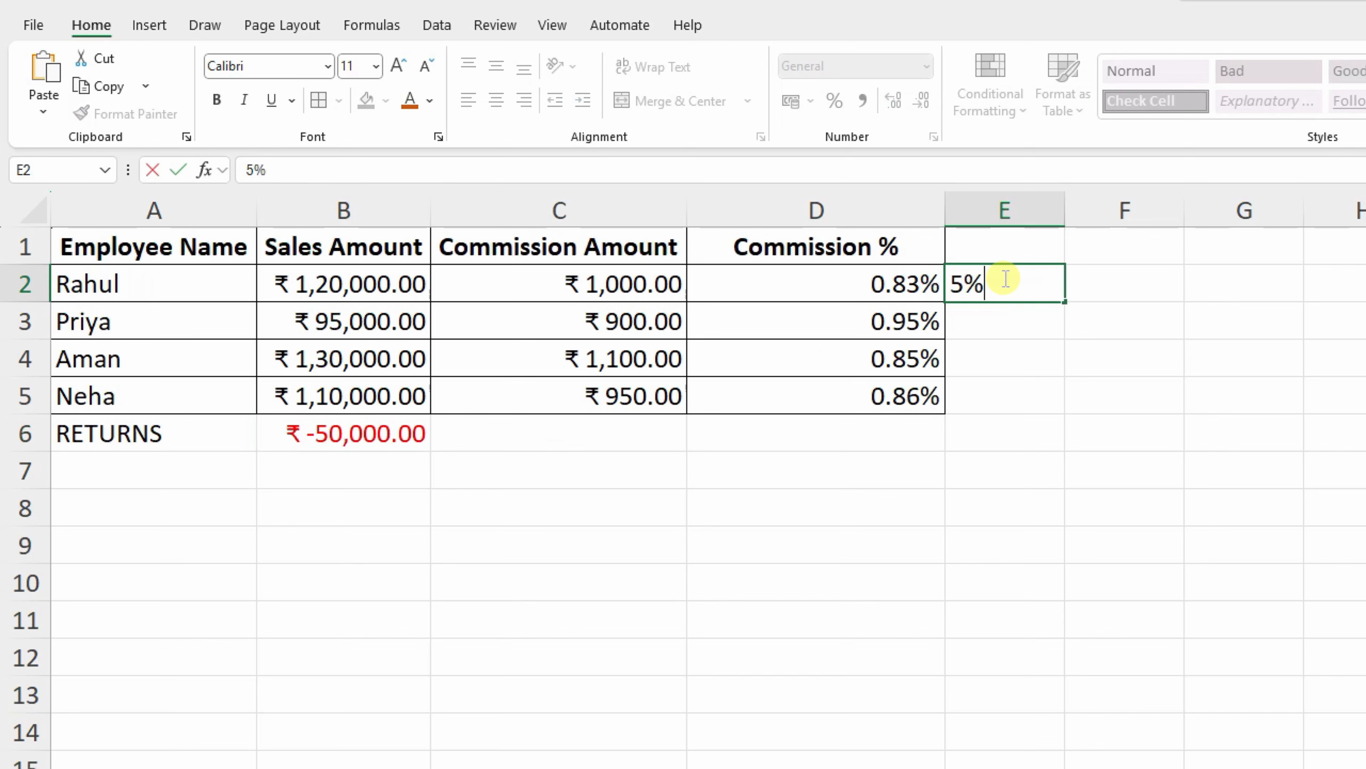
key("Return")
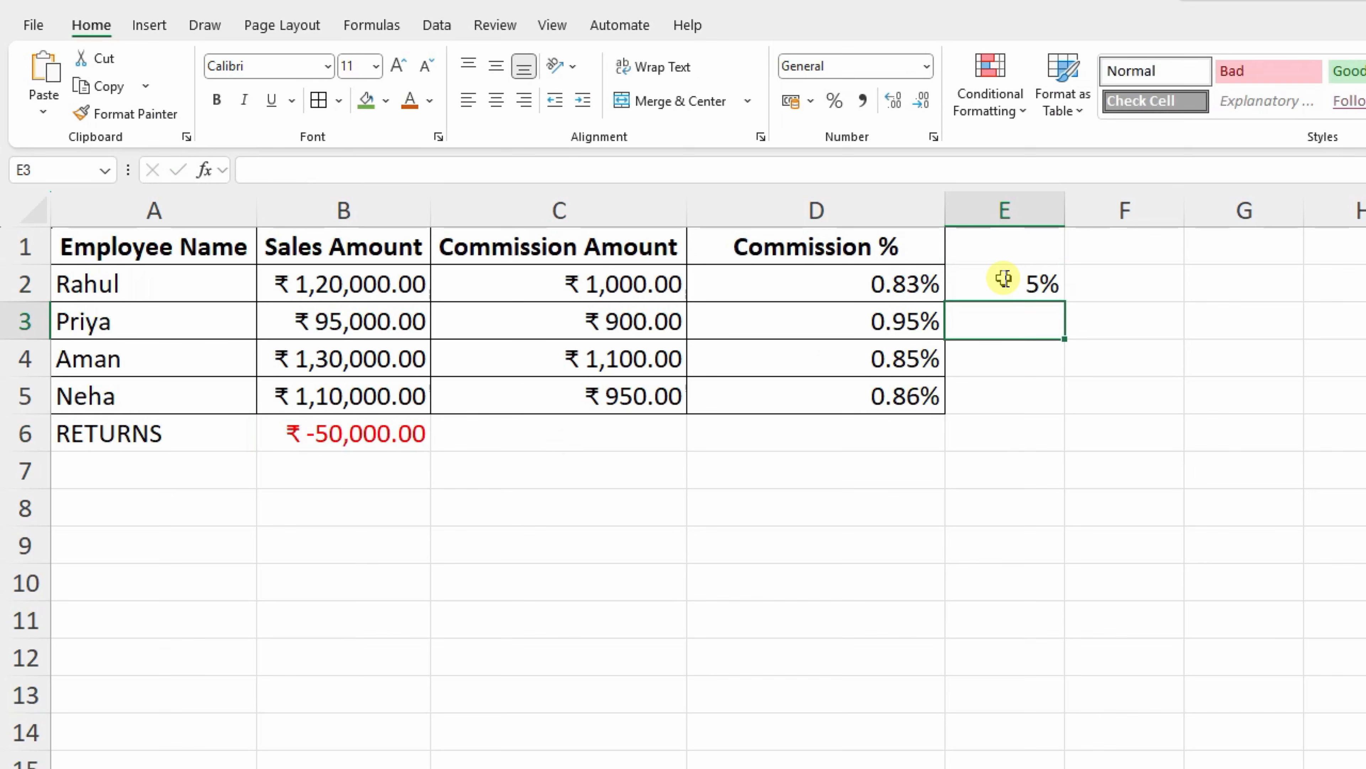
left_click(1004, 278)
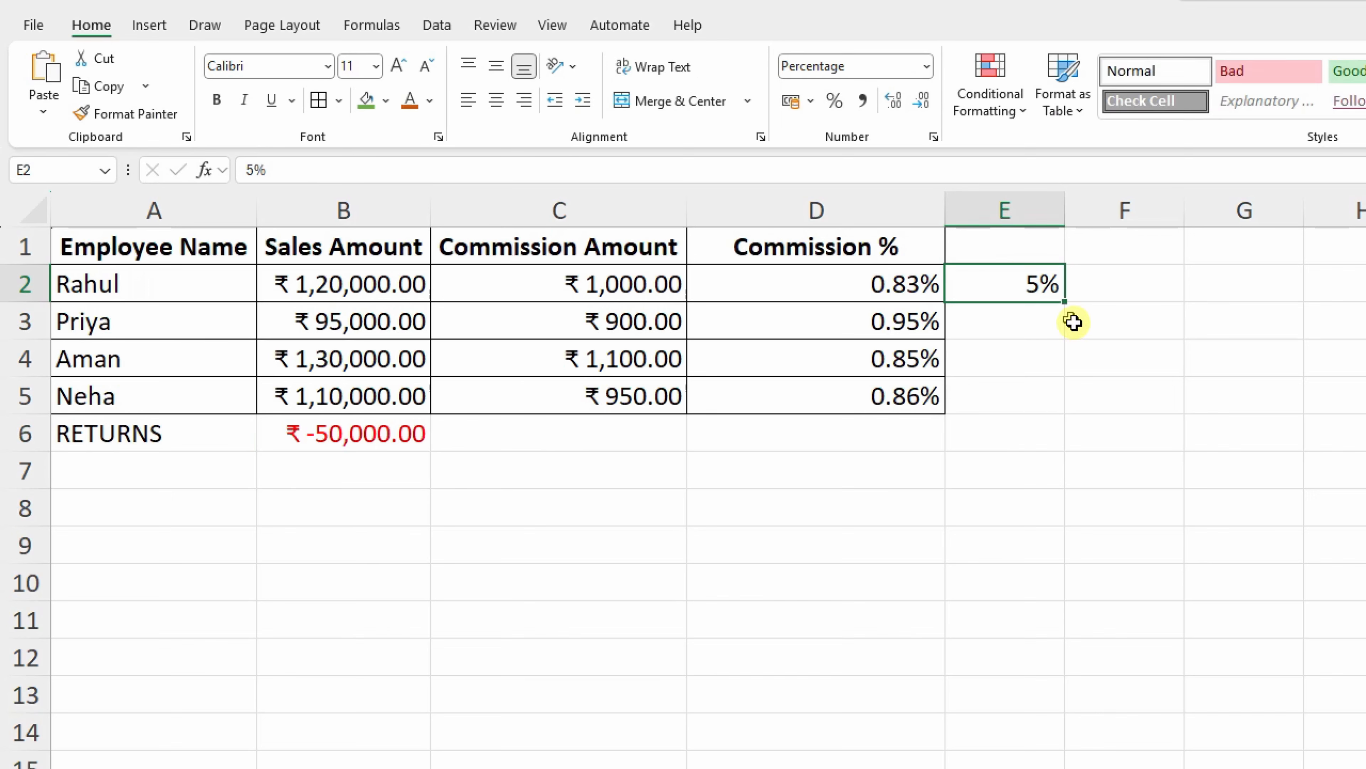
Enter 5 in cell F2 and apply the Percentage format to it.
left_click(1095, 289)
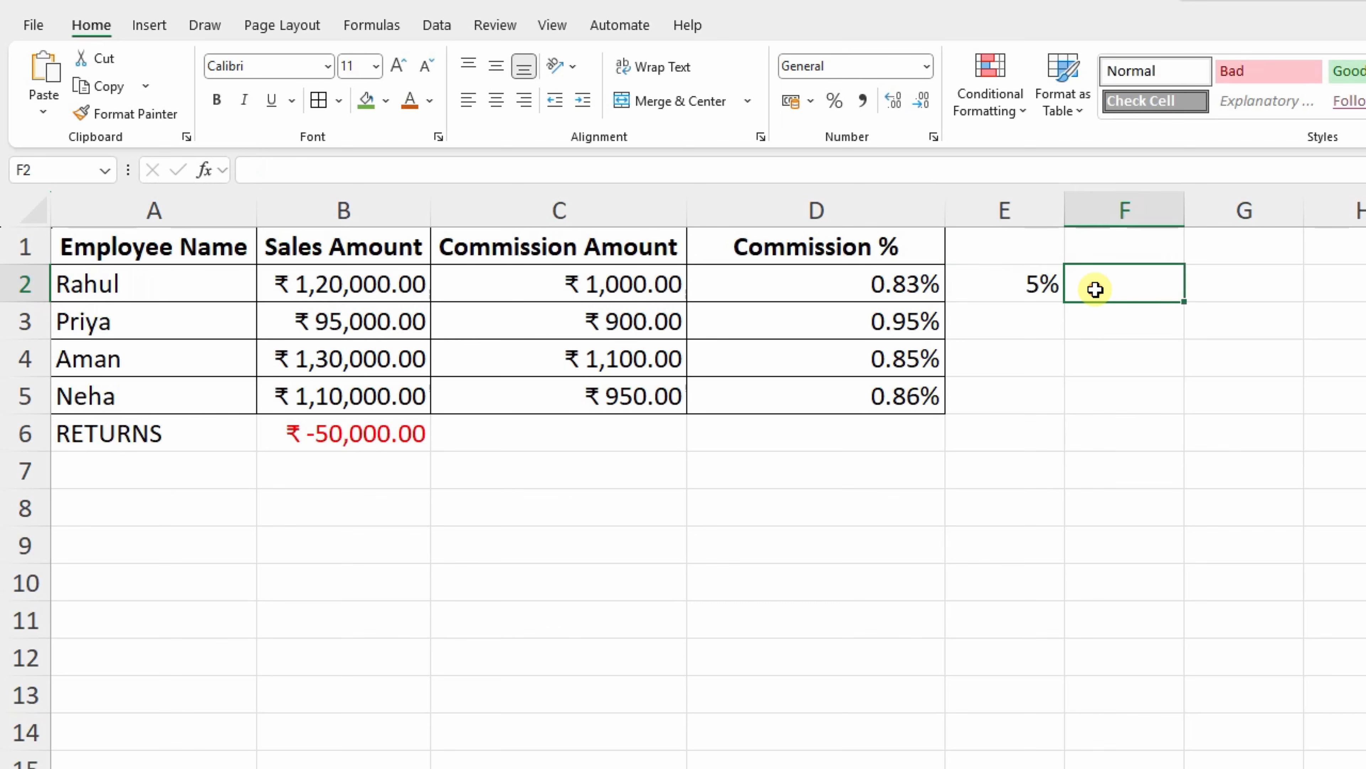
type("5")
key("Return")
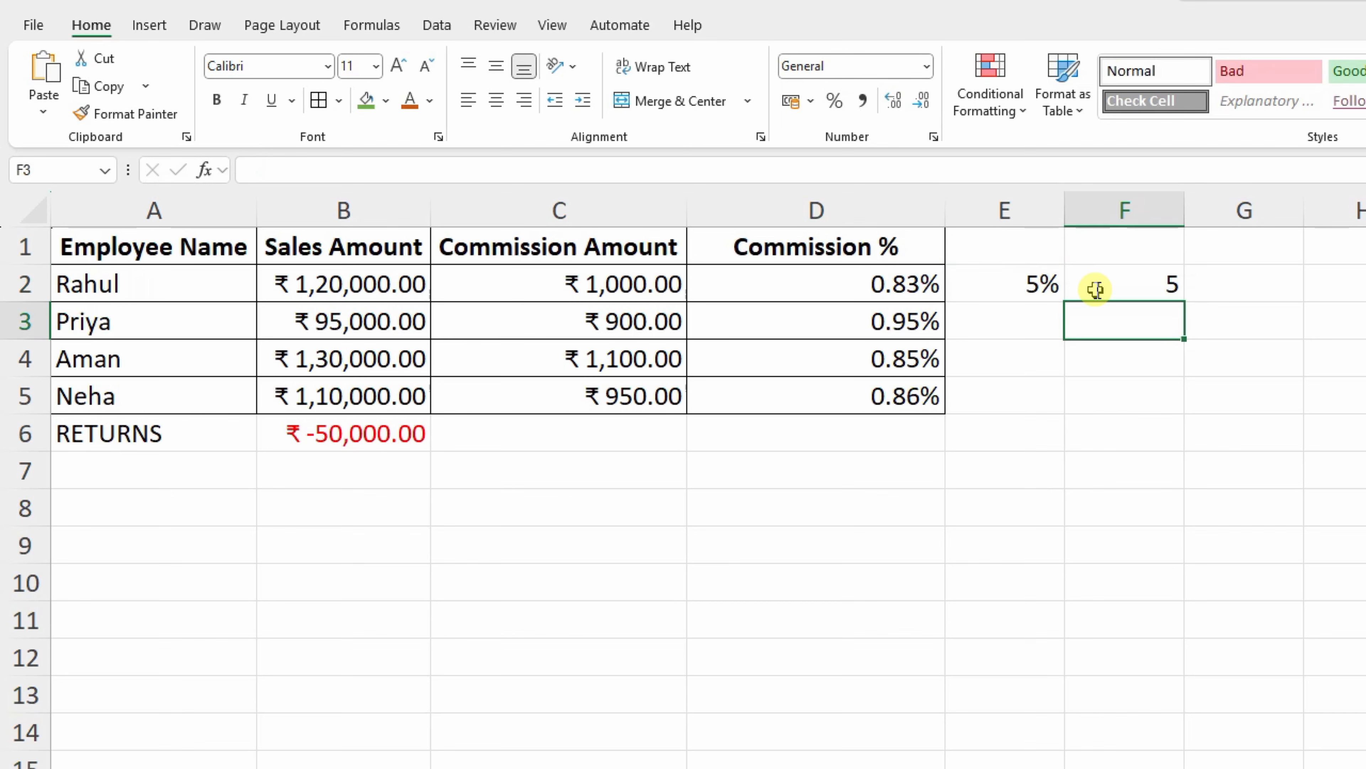
left_click(1095, 289)
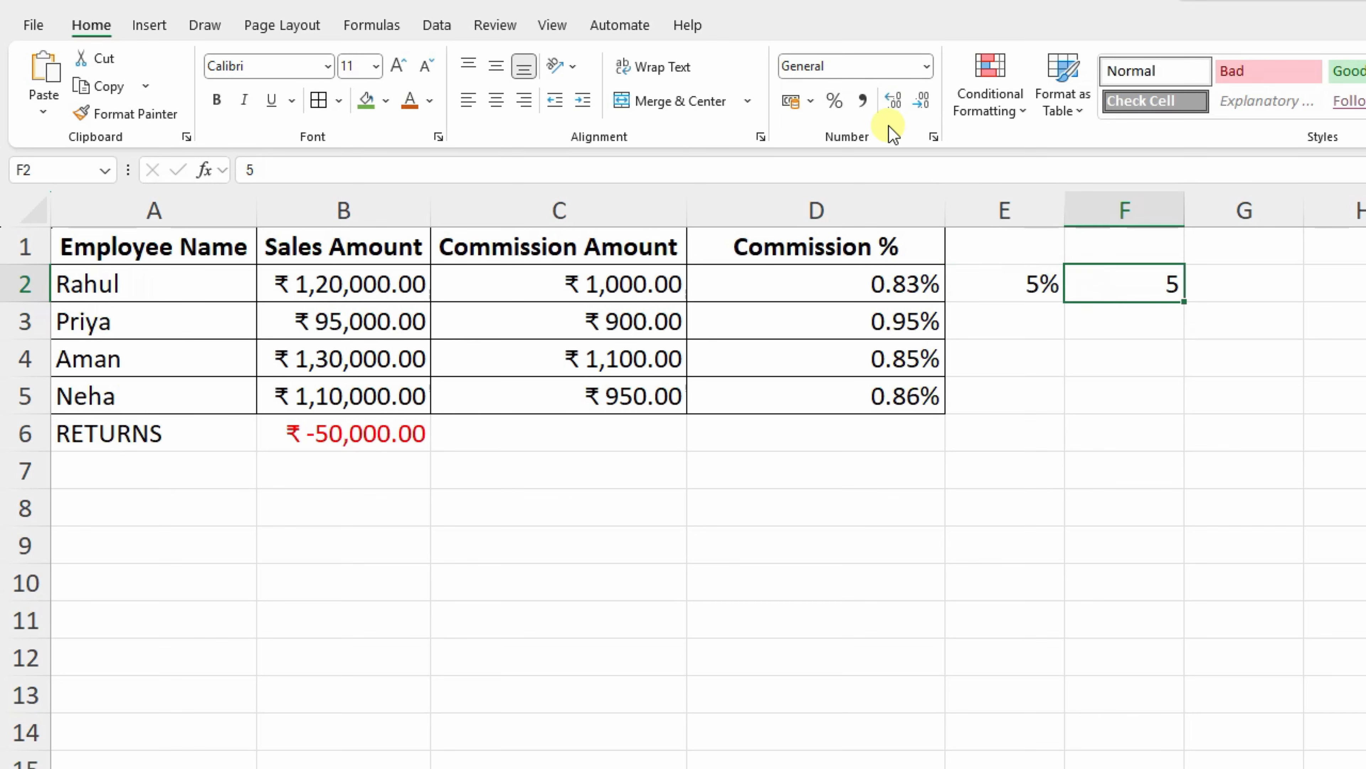
left_click(840, 108)
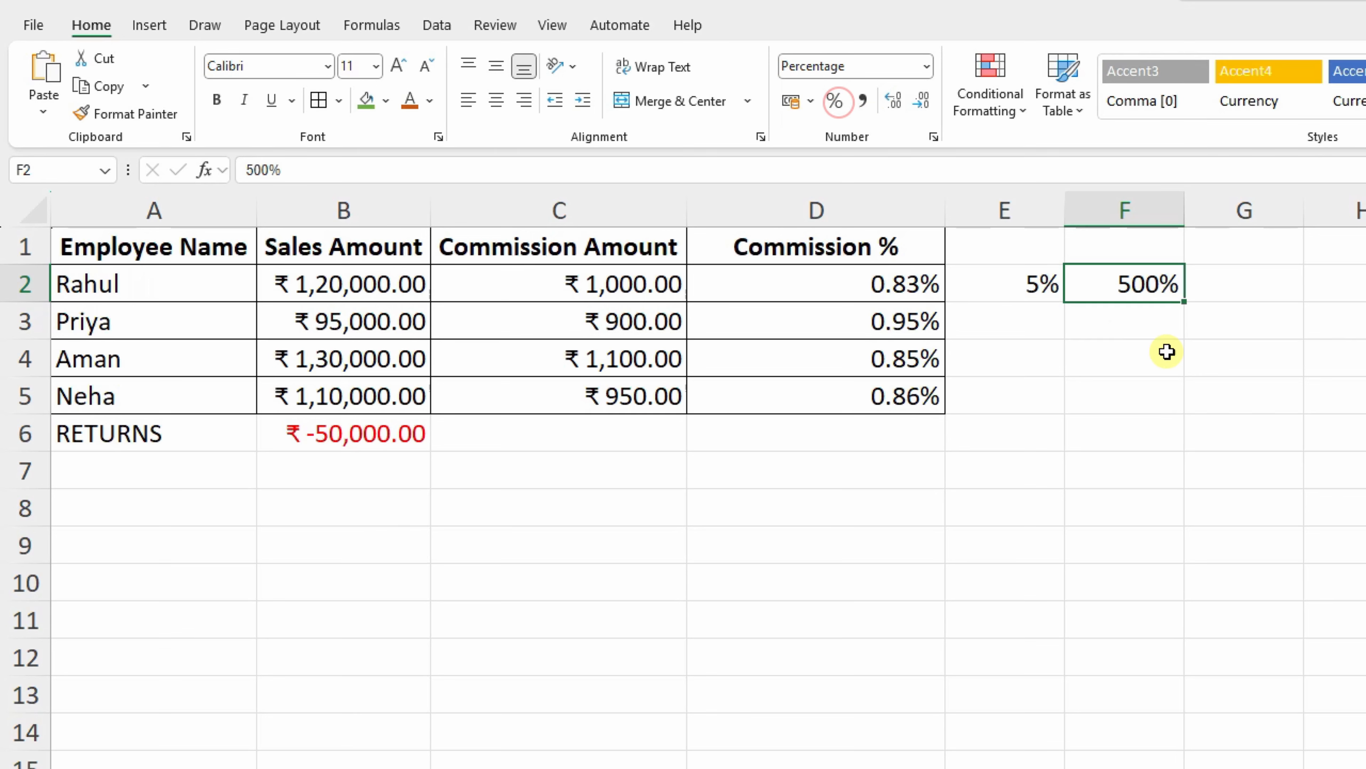
Enter 0.05 in cell G2 and apply the Percentage format to it.
left_click(1231, 297)
type("0.05")
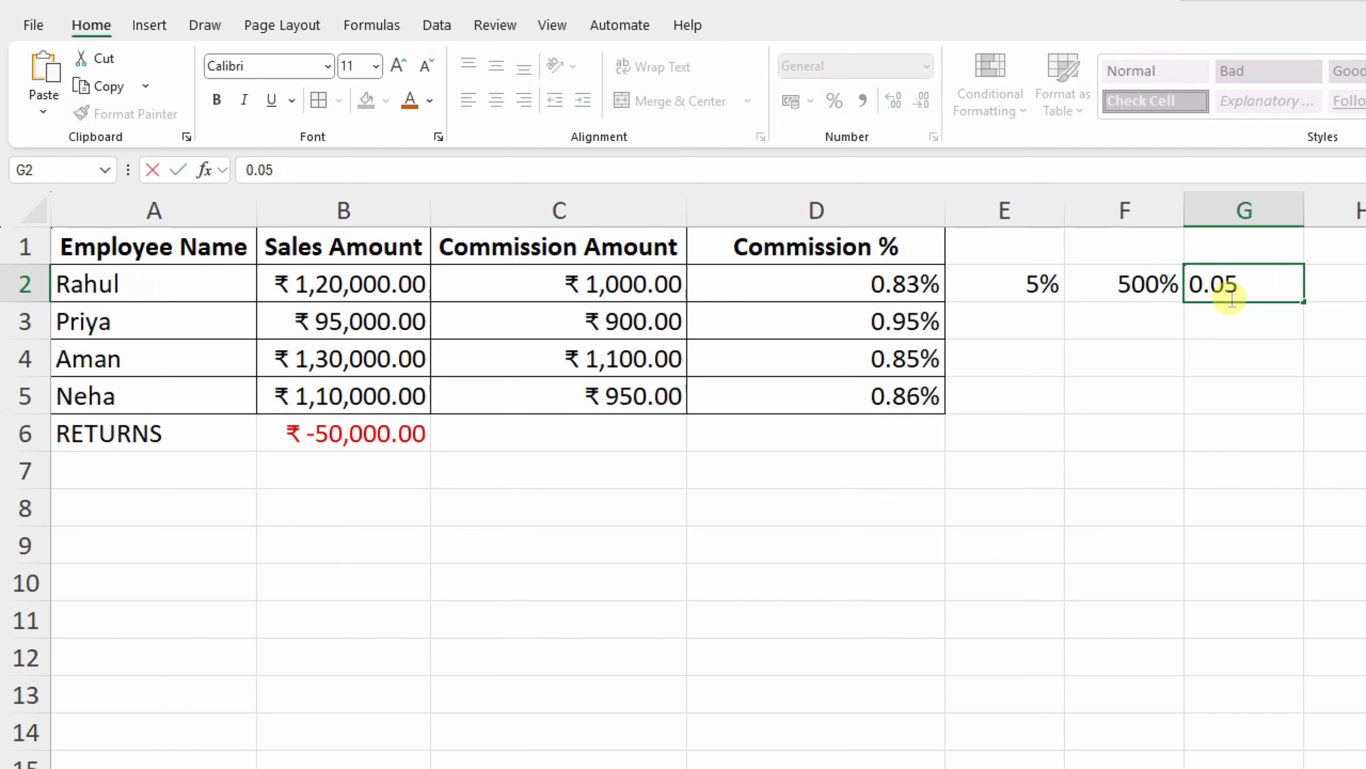
key("Return")
left_click(1241, 286)
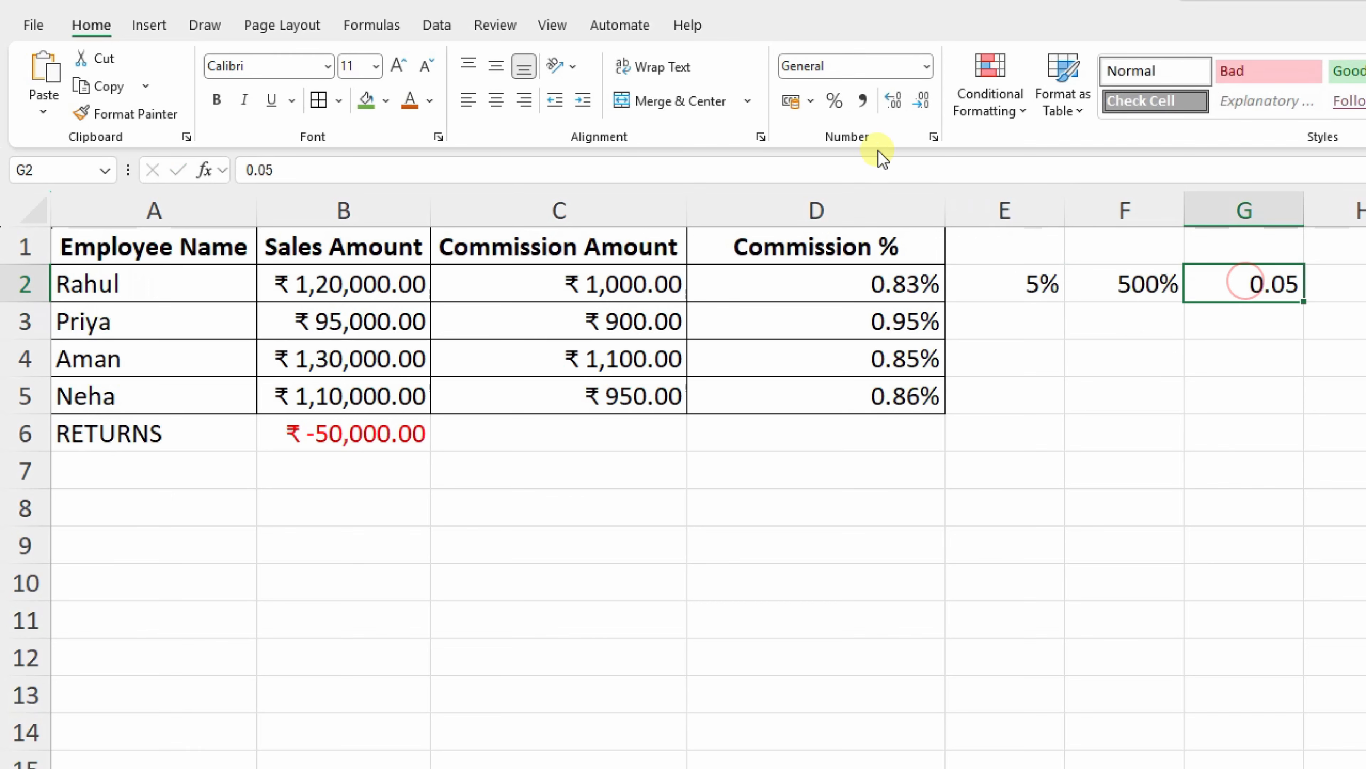
left_click(839, 104)
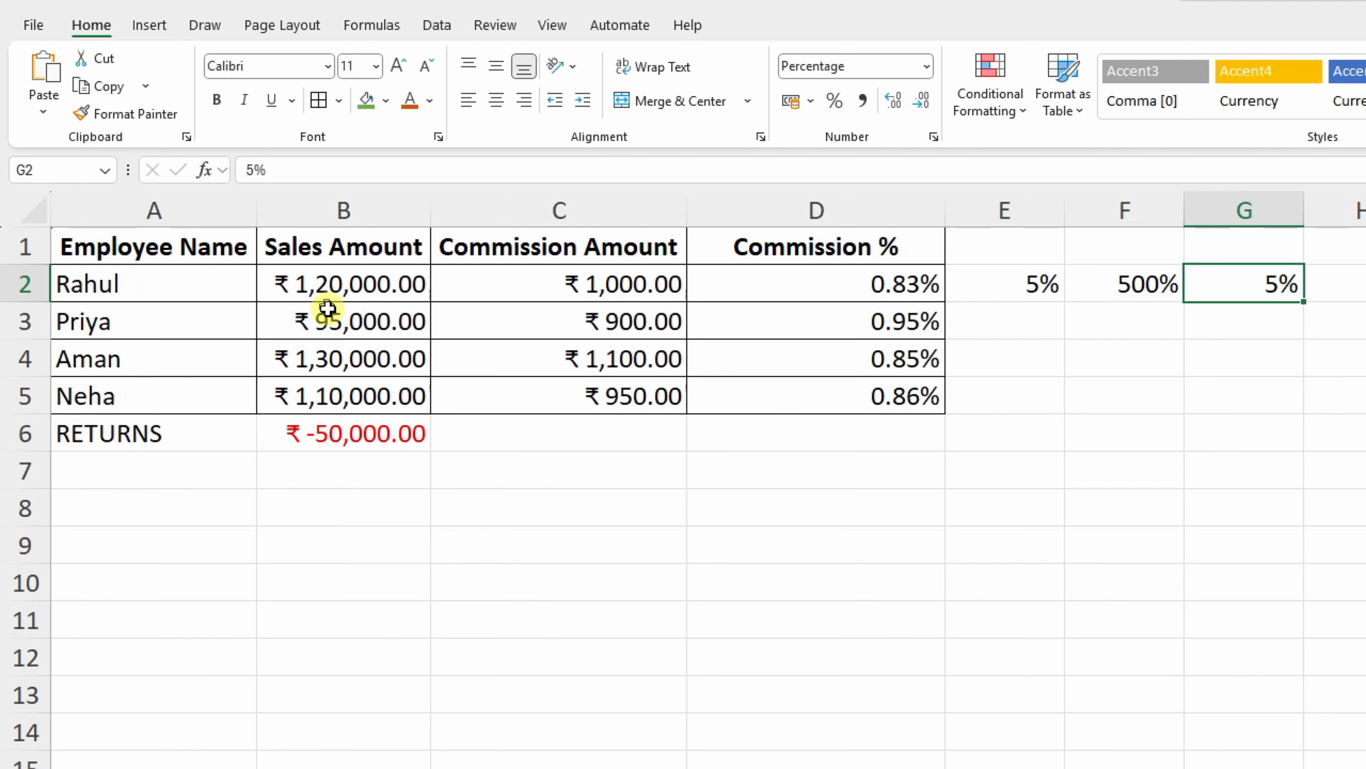
Reset the sales, commission and returns amounts in B2:C6 to the General number format.
left_click_drag(305, 281, 659, 437)
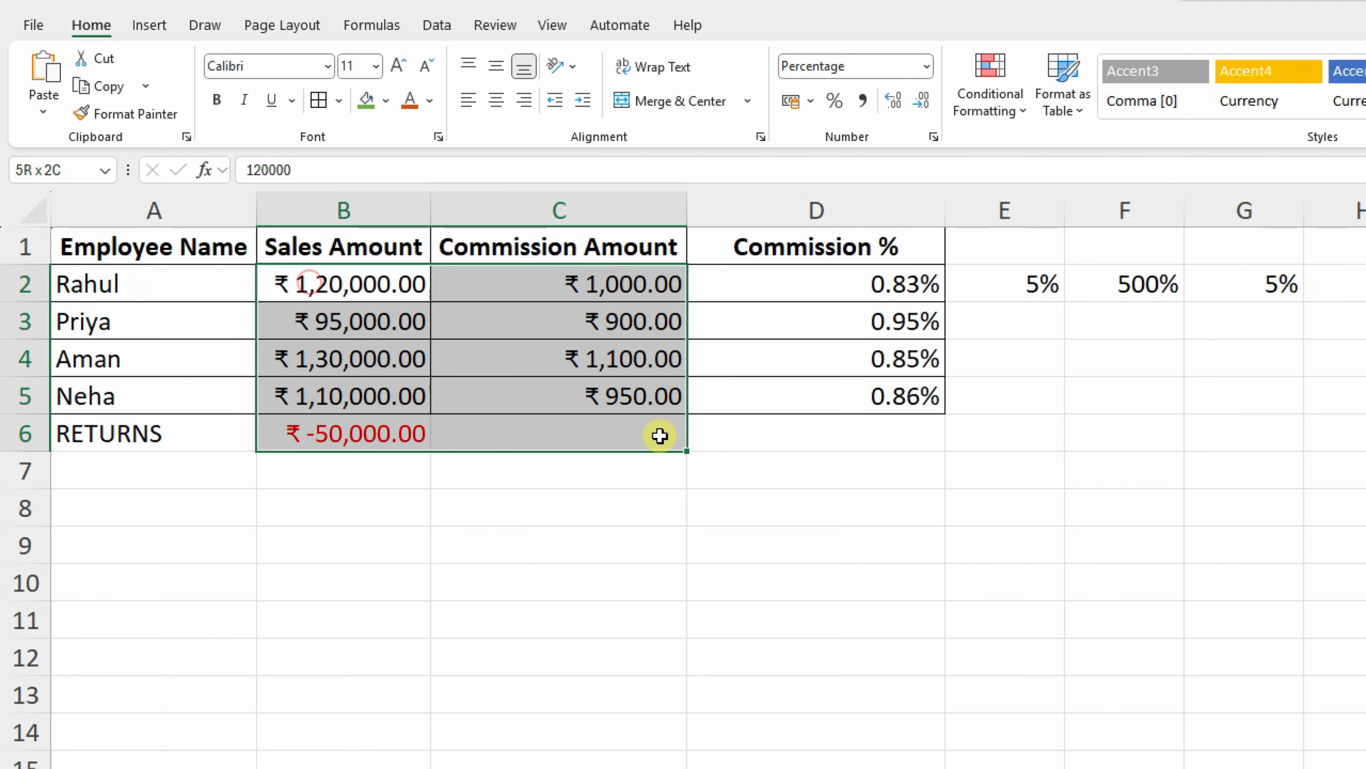
left_click(923, 66)
left_click(858, 125)
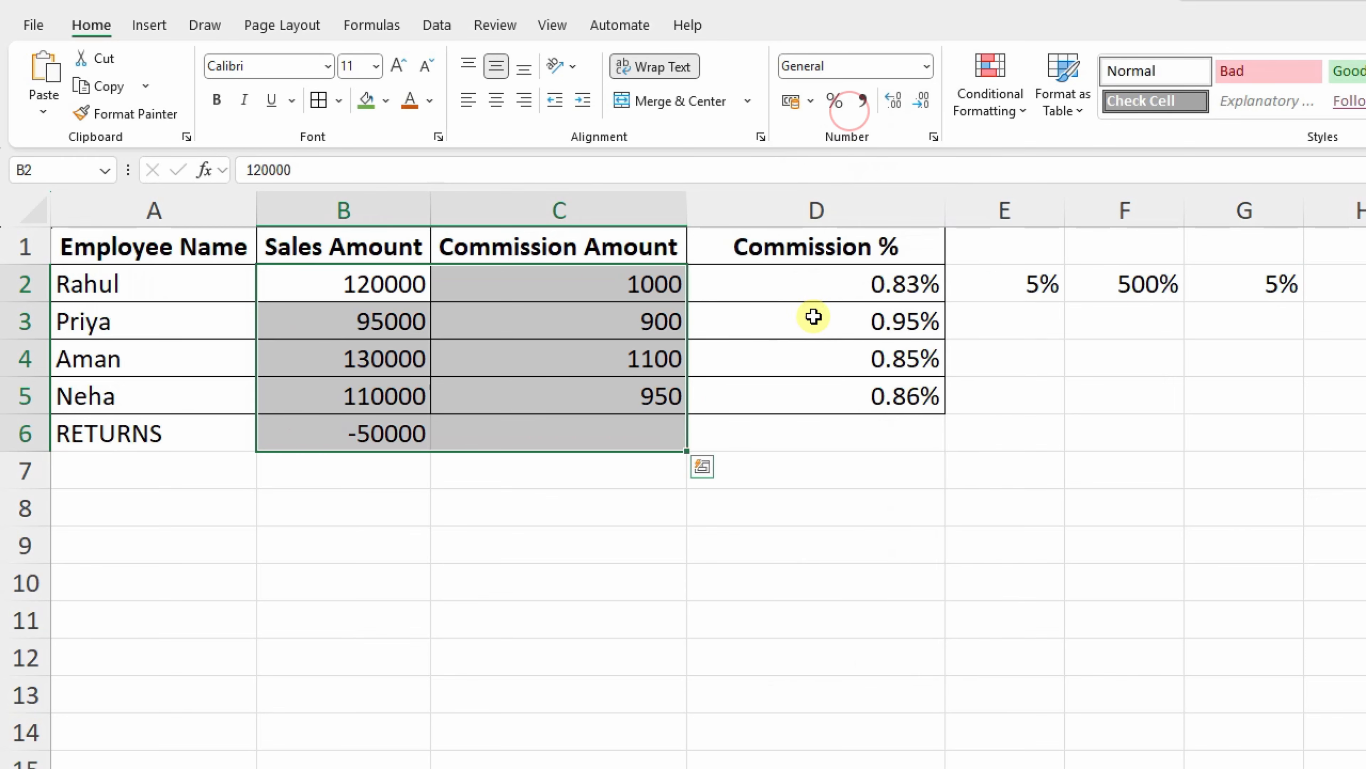
Reset the Commission % values in D2:D5 to the General number format.
left_click_drag(836, 287, 870, 399)
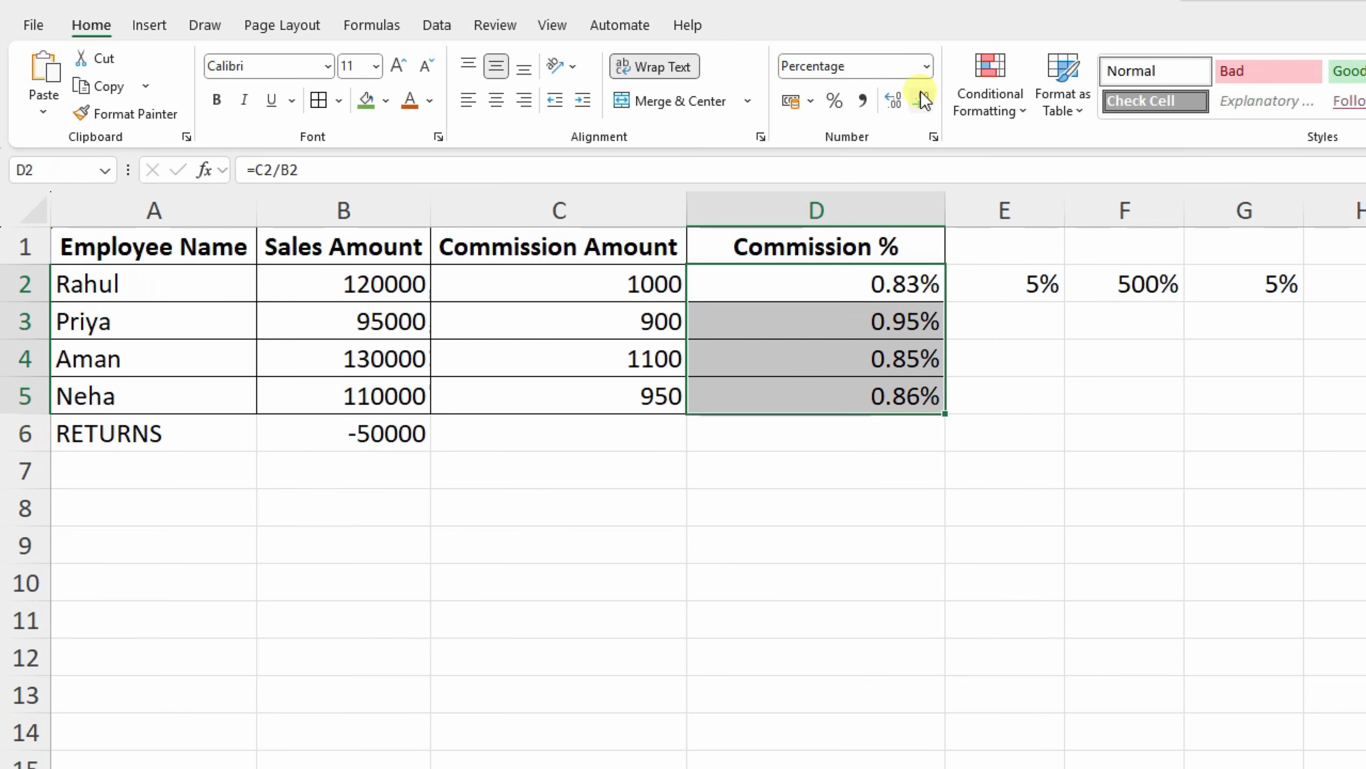
left_click(926, 66)
left_click(902, 108)
left_click(775, 398)
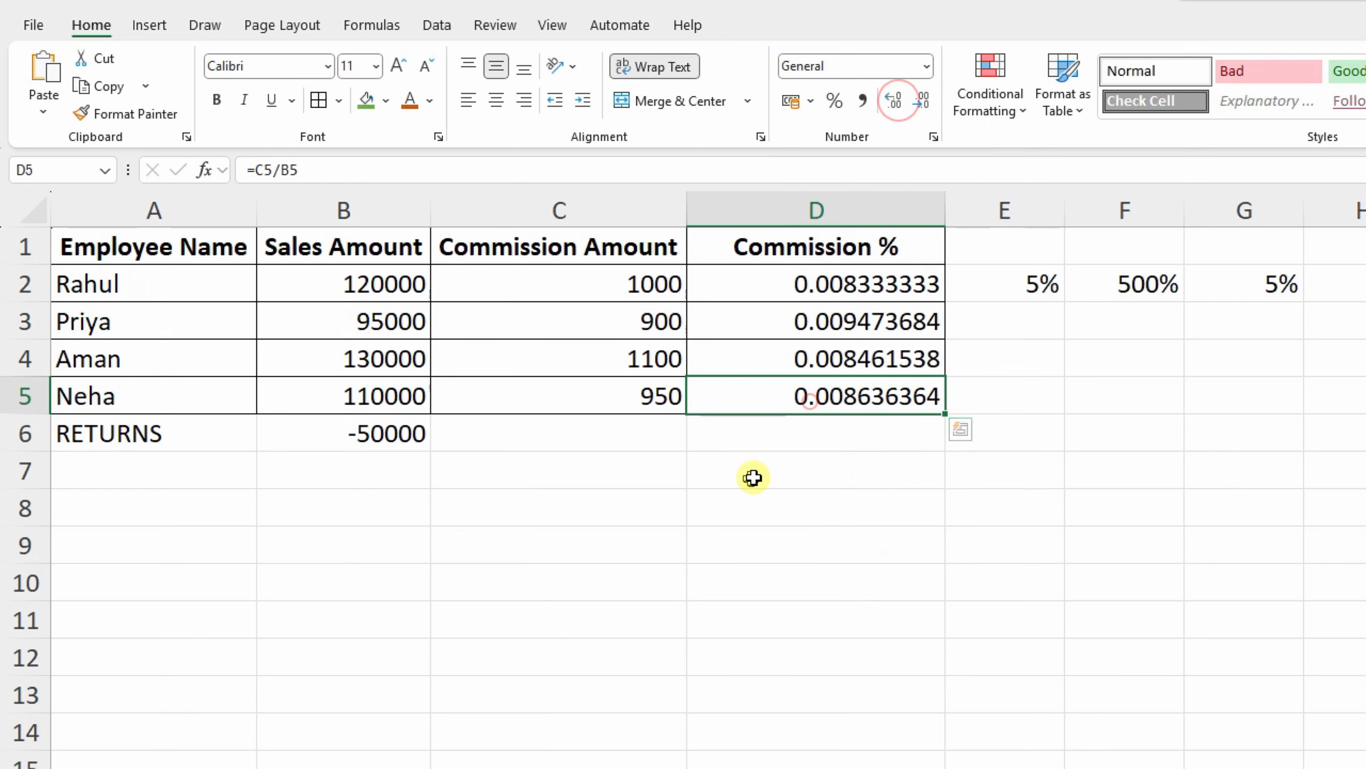
left_click(732, 473)
Apply the Currency format with two decimals to the sales and commission amounts in B2:C5.
left_click_drag(278, 292, 502, 389)
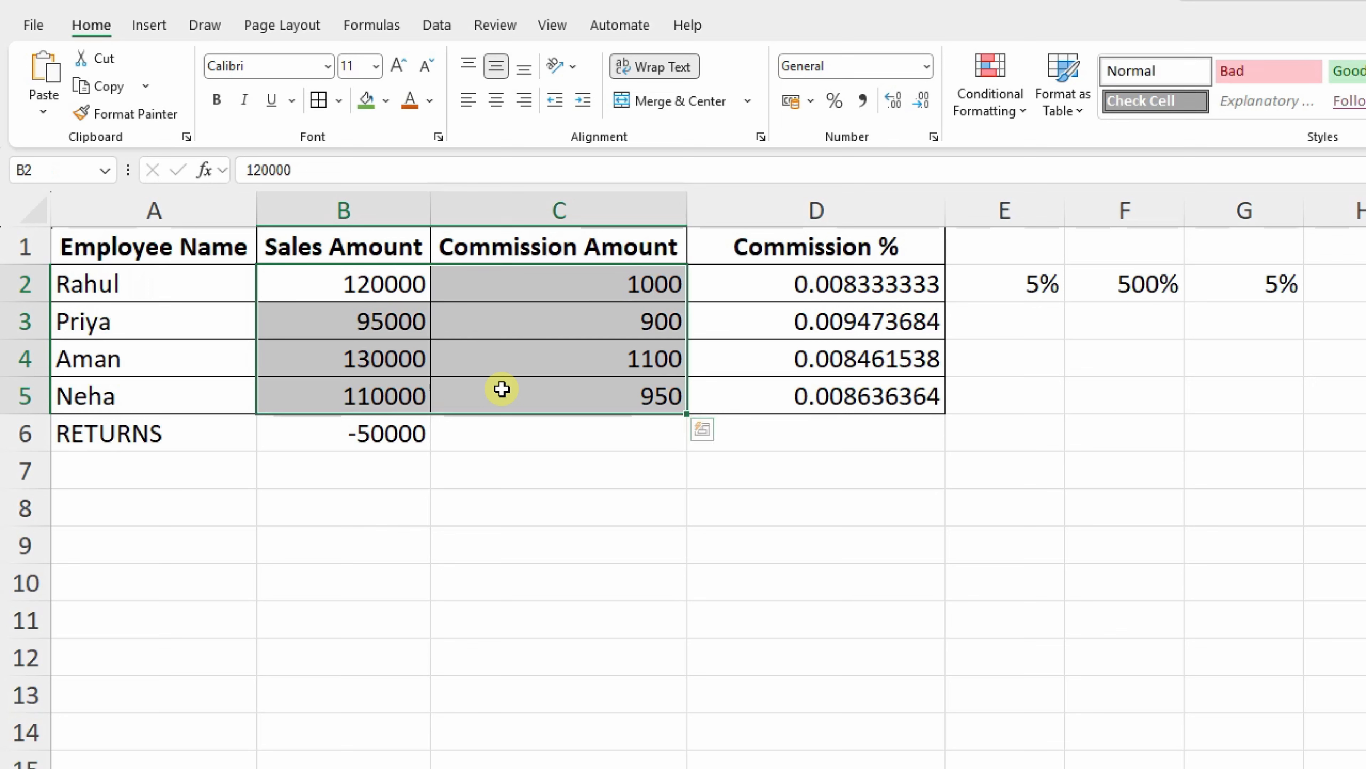
key("ctrl+shift+4")
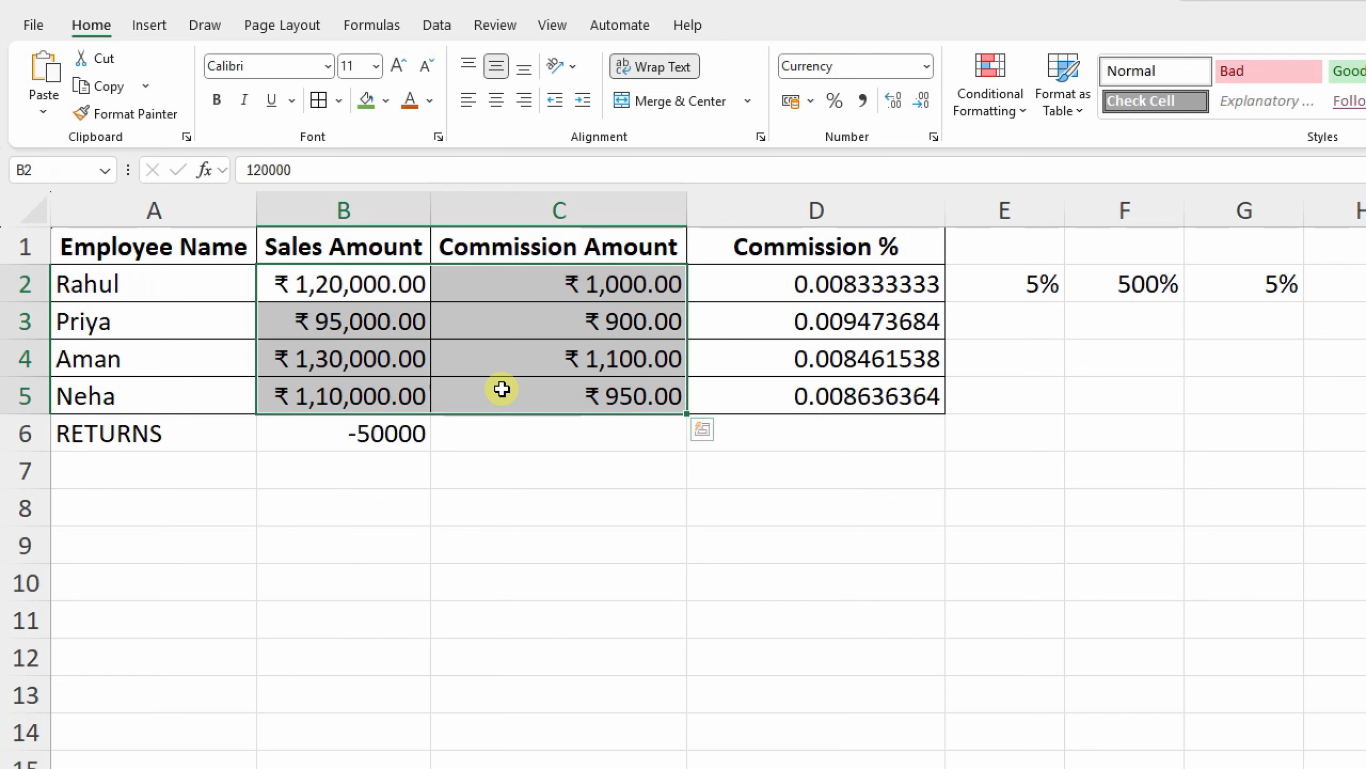
left_click(785, 543)
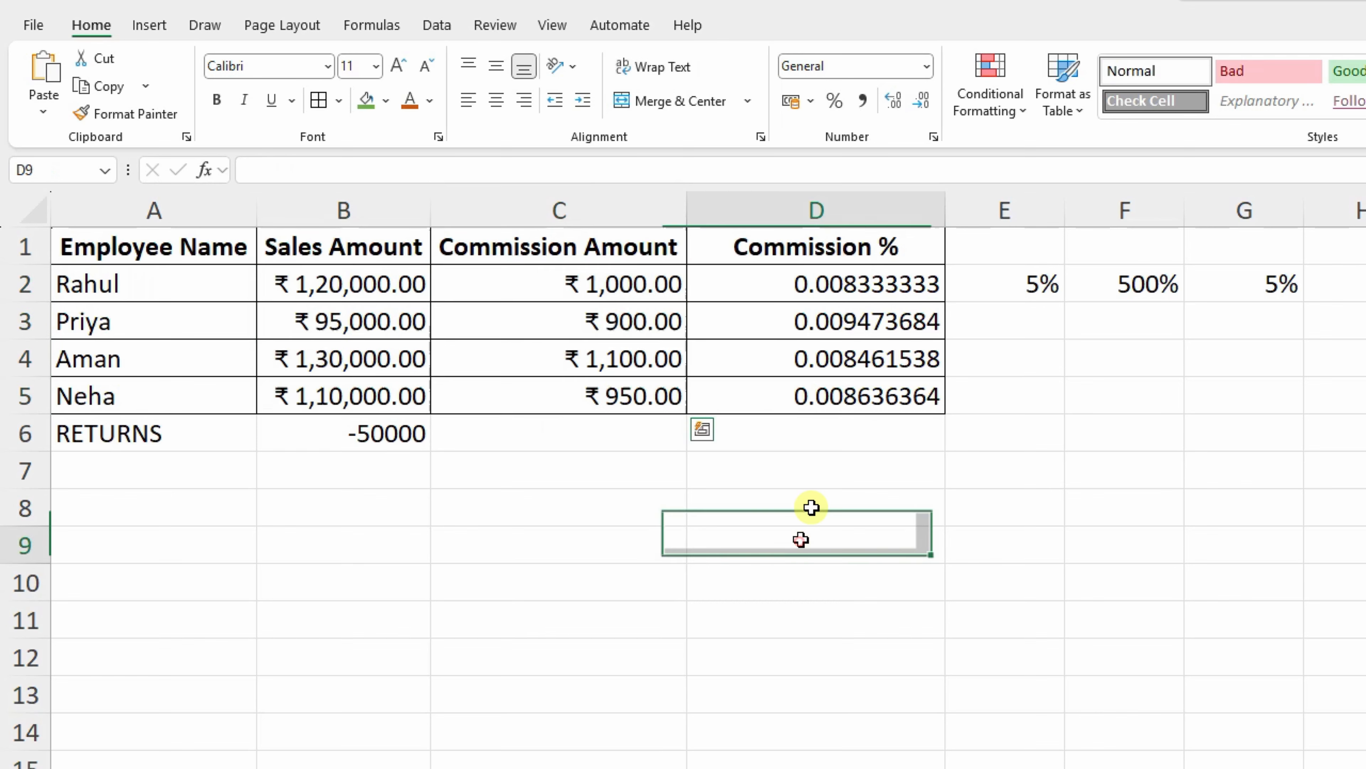
Format the Commission % values in D2:D5 as Percentage with two decimal places.
left_click_drag(867, 283, 879, 377)
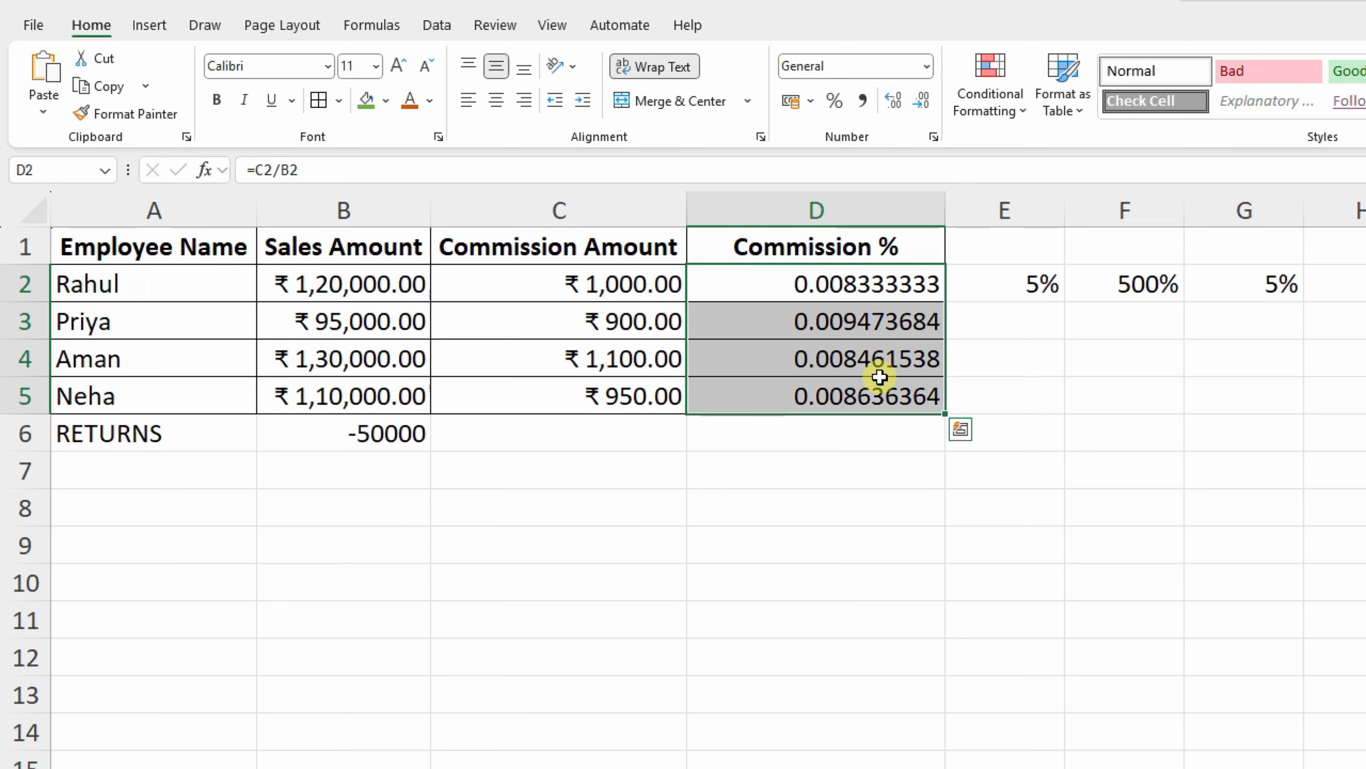
key("ctrl+shift+5")
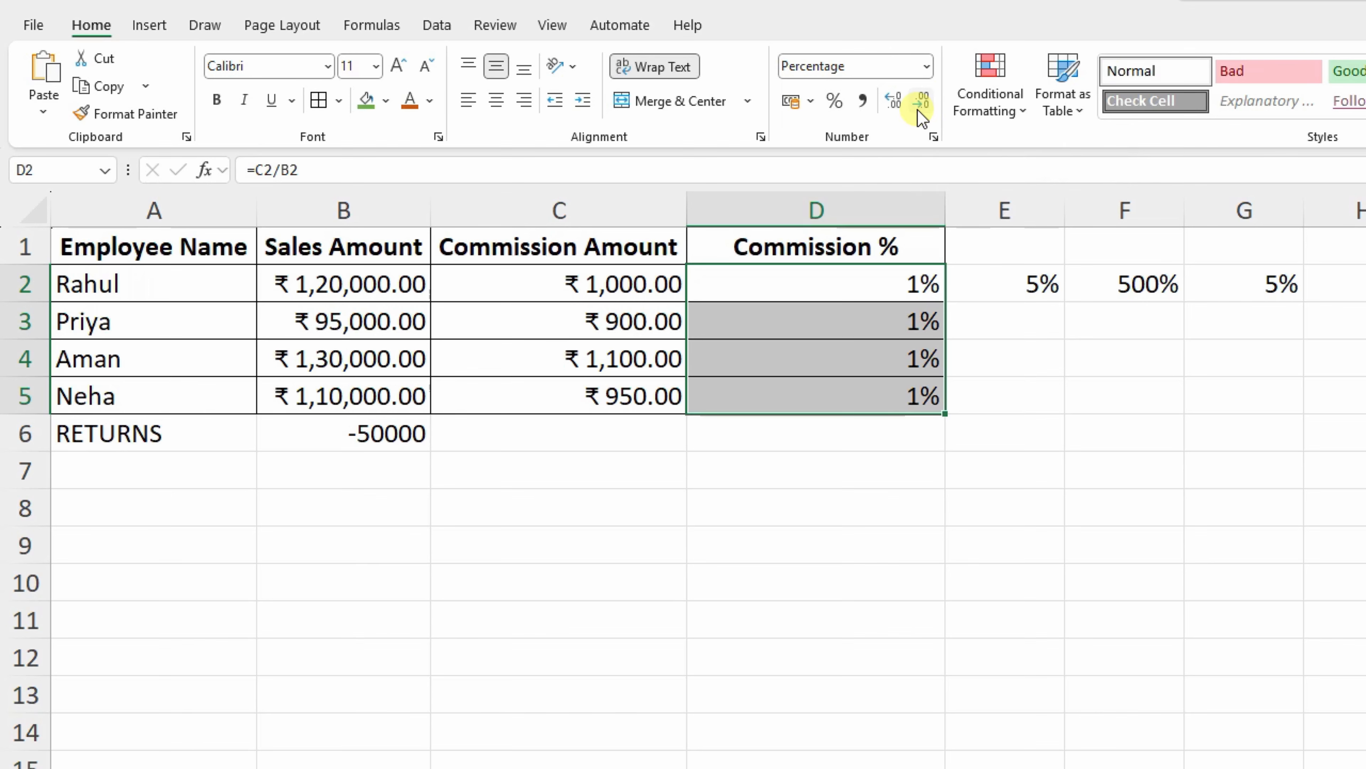
left_click(892, 101)
left_click(893, 101)
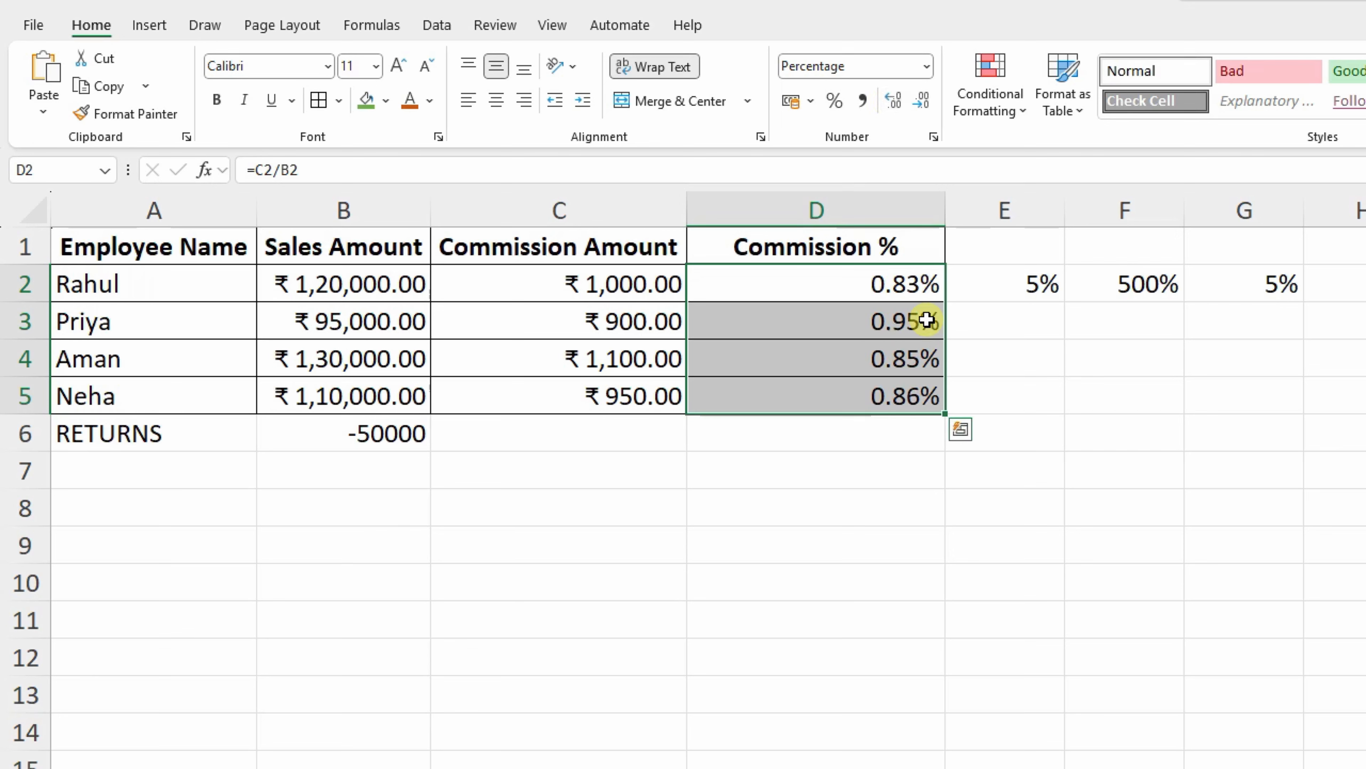
Open the Format Cells dialog for the empty cell D7 below the table.
left_click(902, 458)
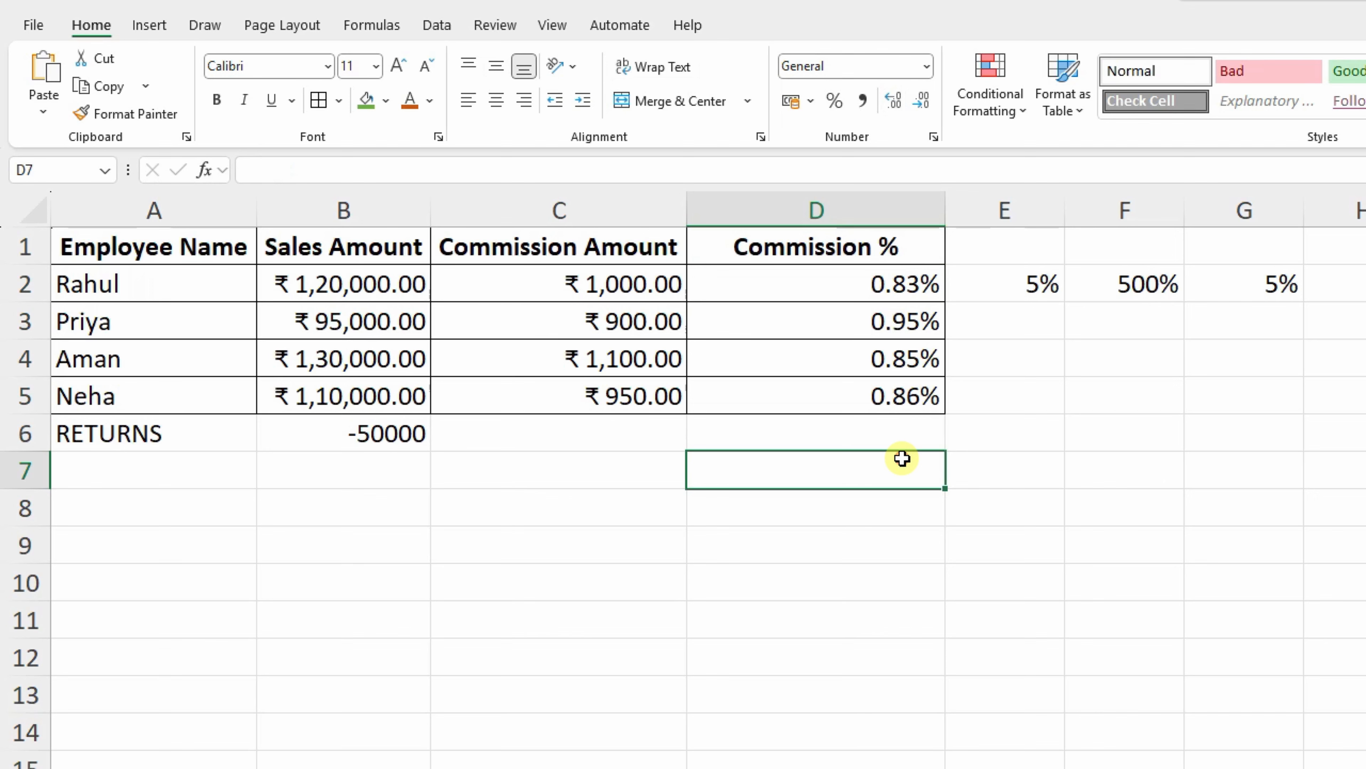
key("ctrl+1")
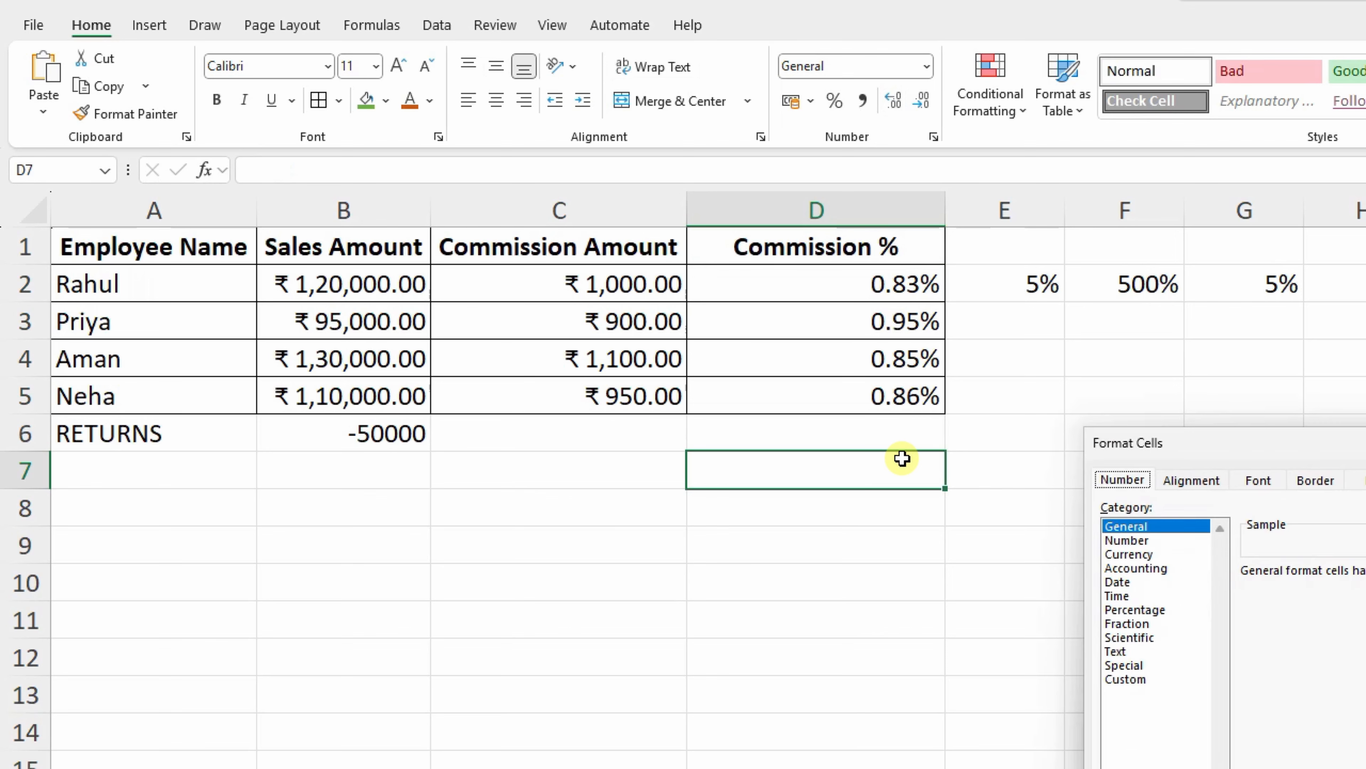